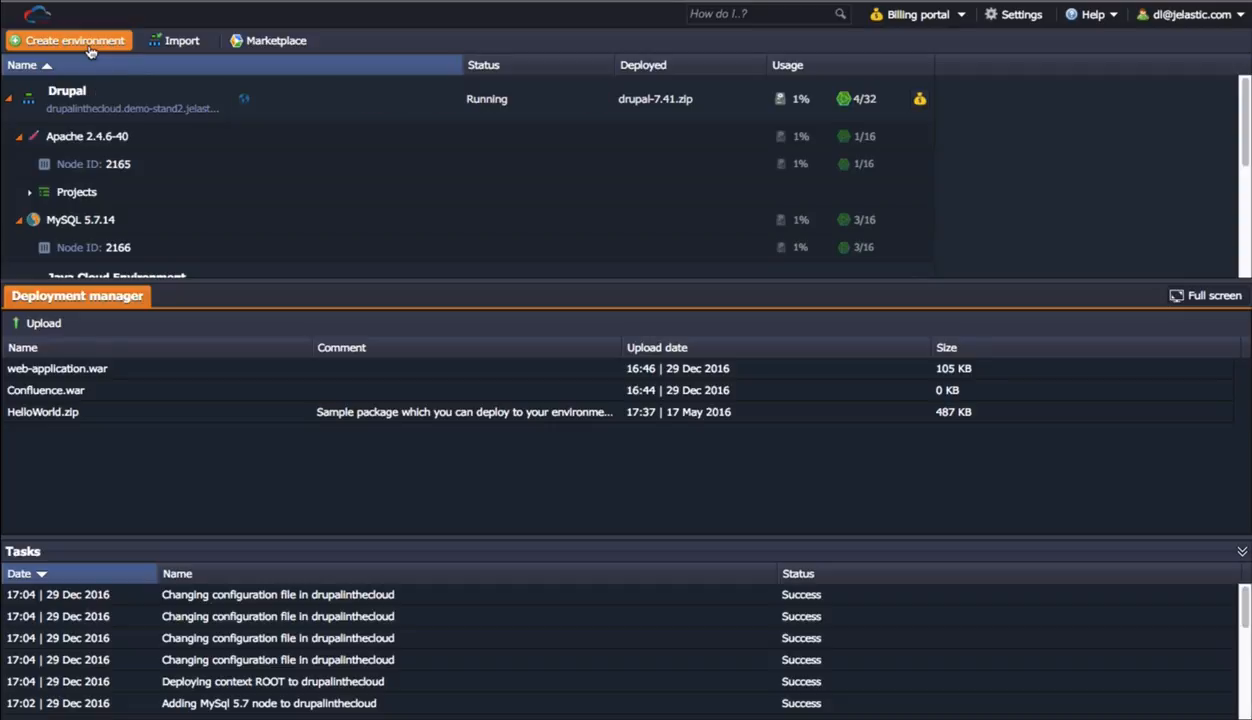
Step: Start a new Java environment with Tomcat 7.0 as the application server and Java 8 as the engine version
left_click(90, 48)
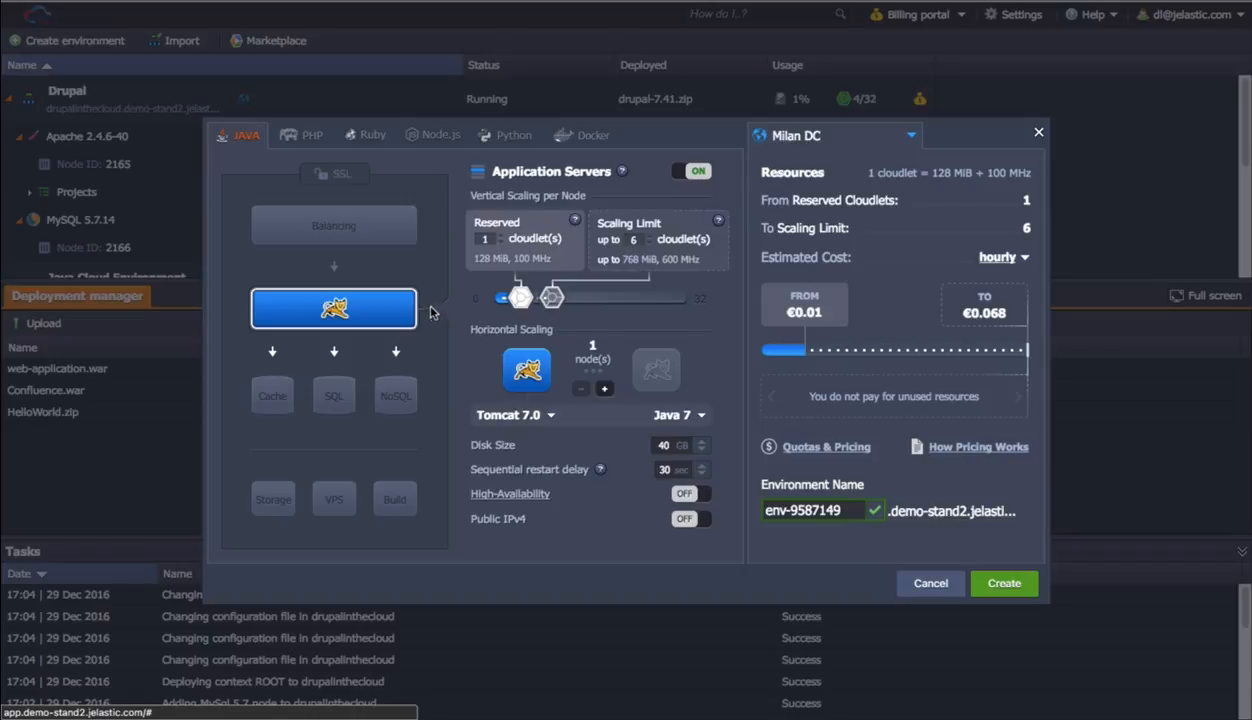
mouse_move(372, 320)
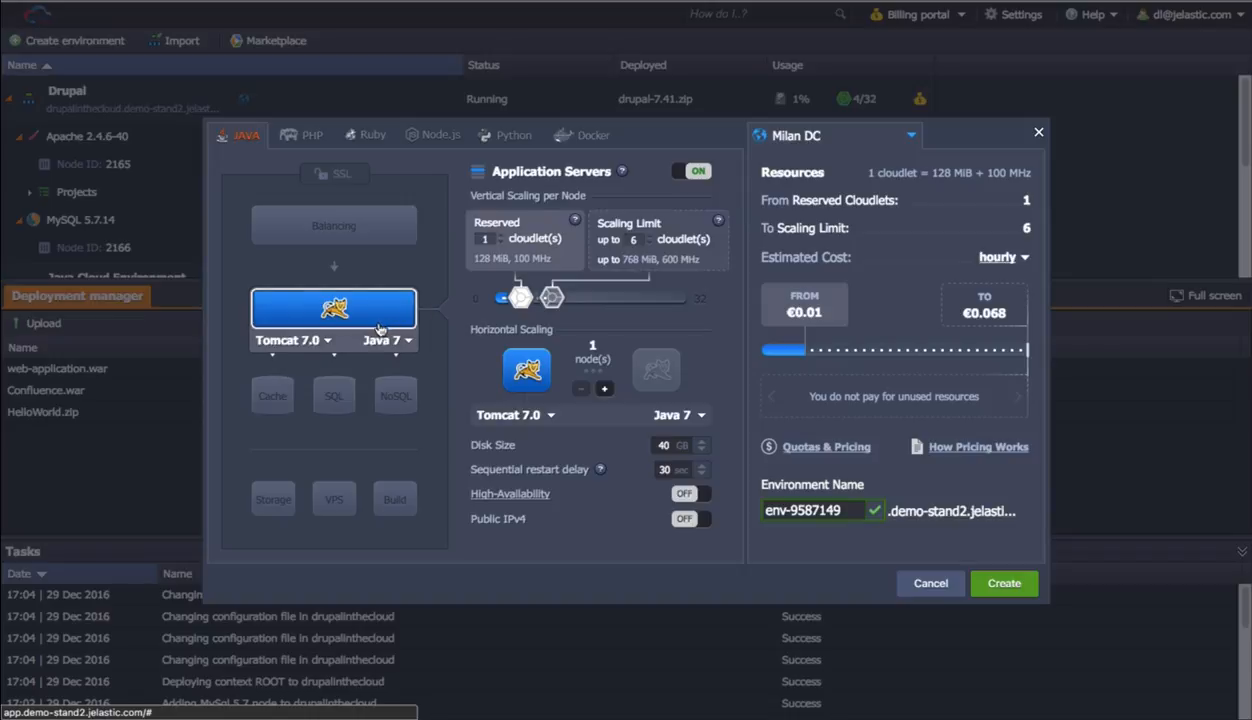
left_click(326, 342)
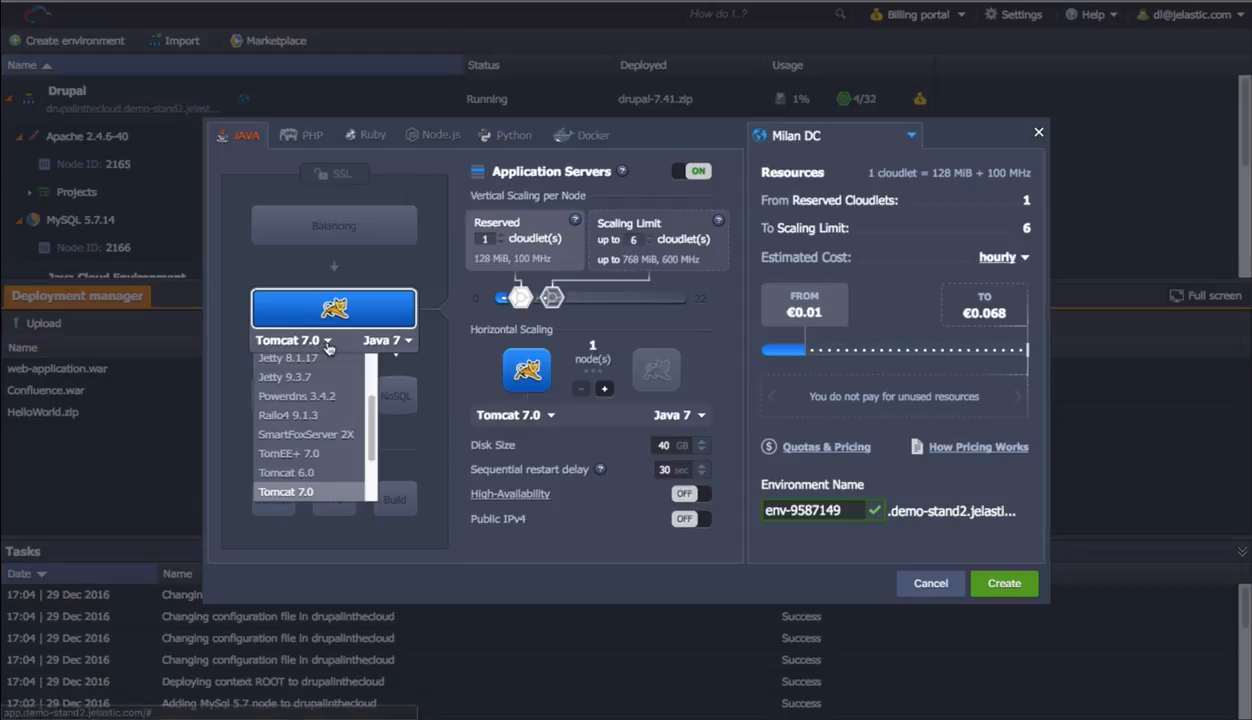
scroll(341, 423, "up", 5)
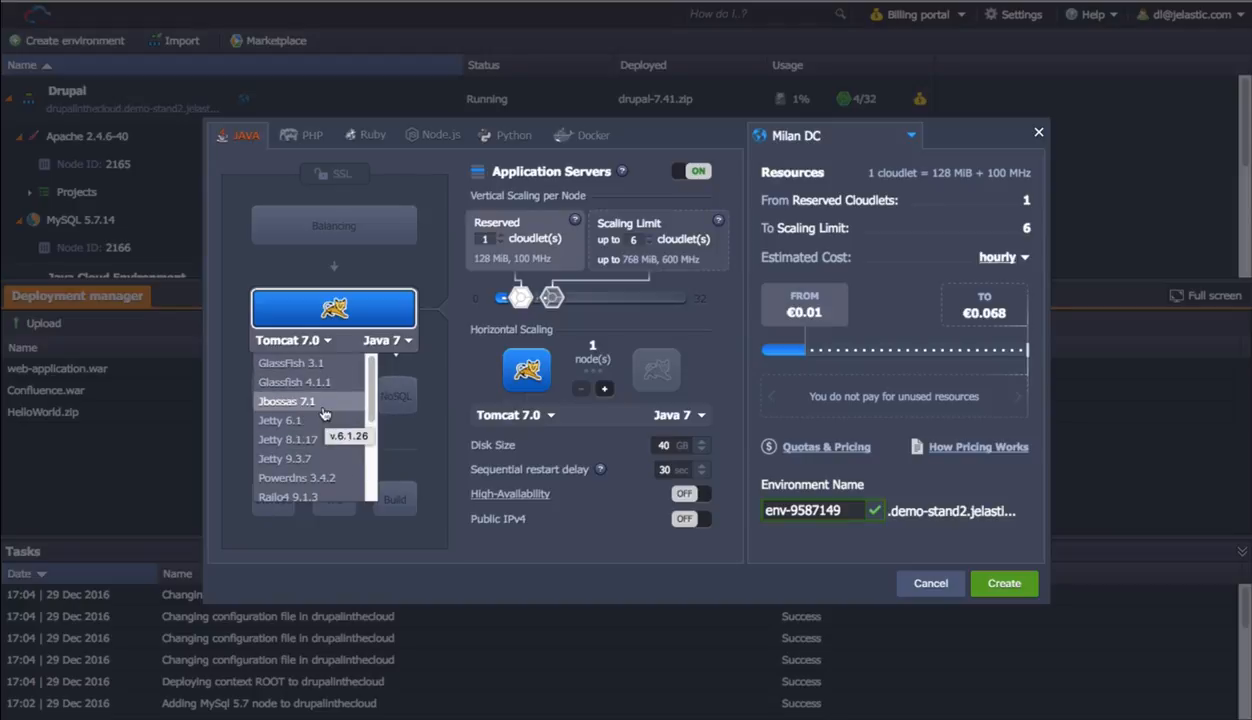
scroll(308, 427, "down", 1)
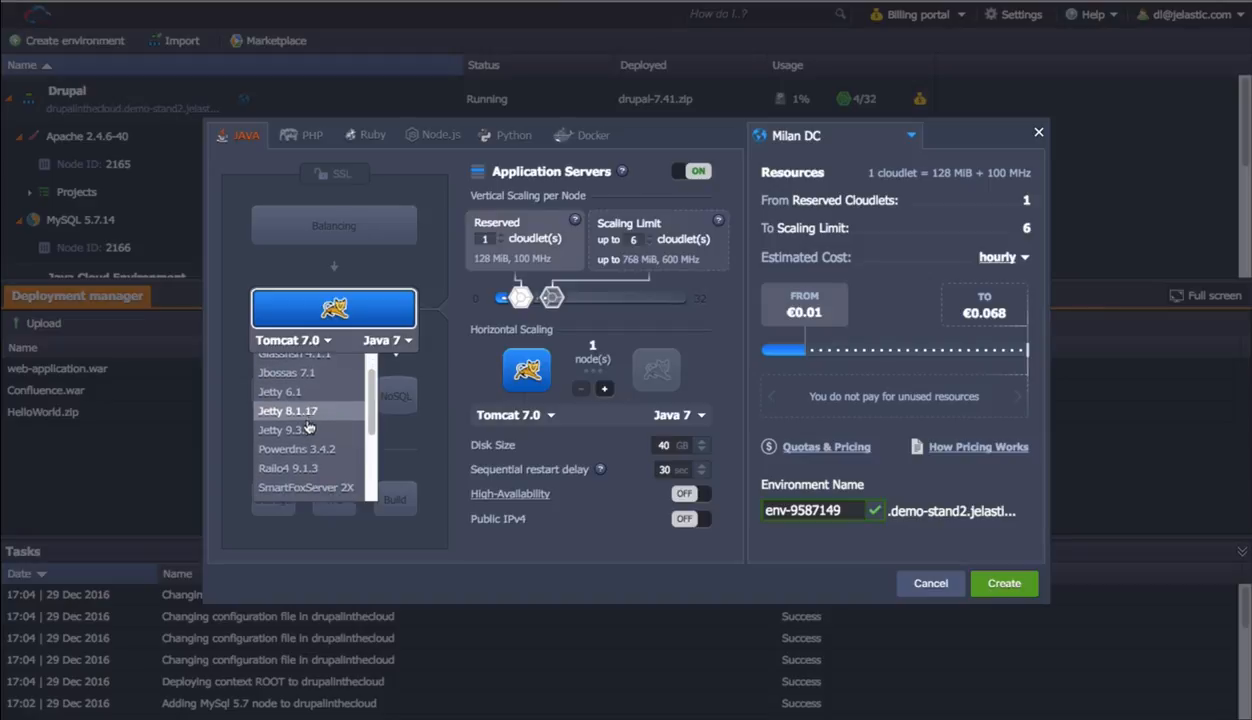
scroll(310, 430, "down", 7)
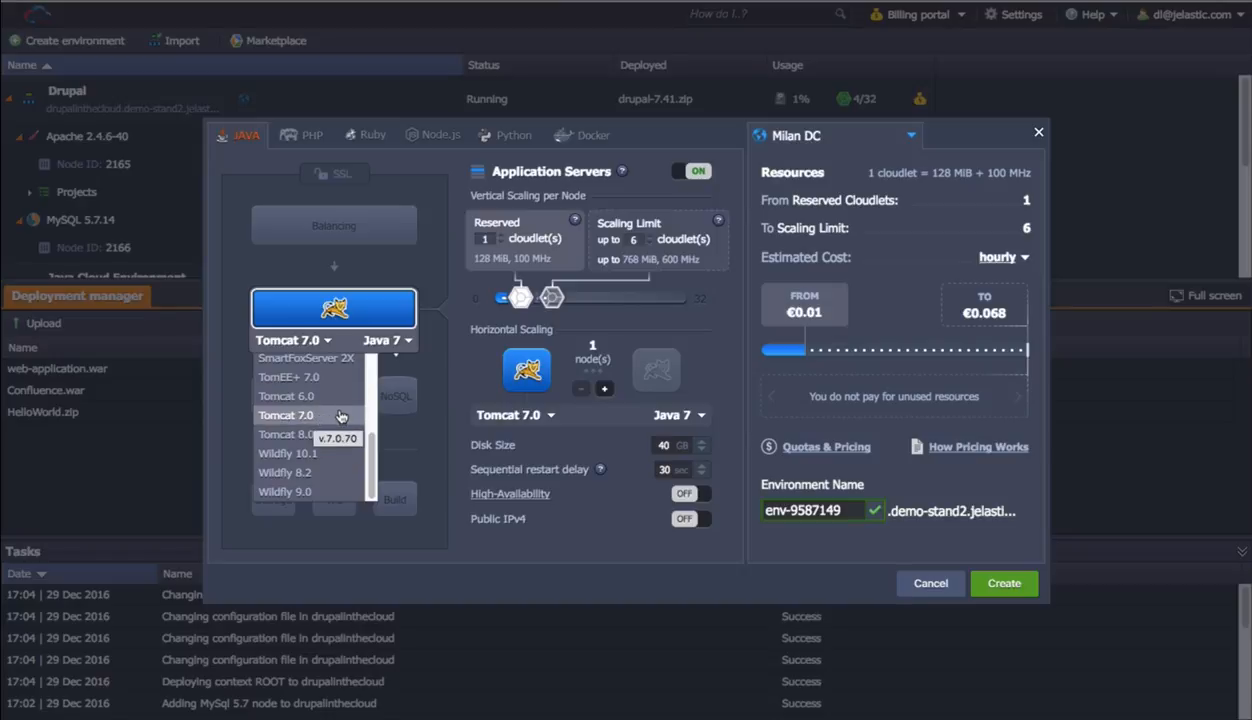
left_click(341, 416)
left_click(396, 342)
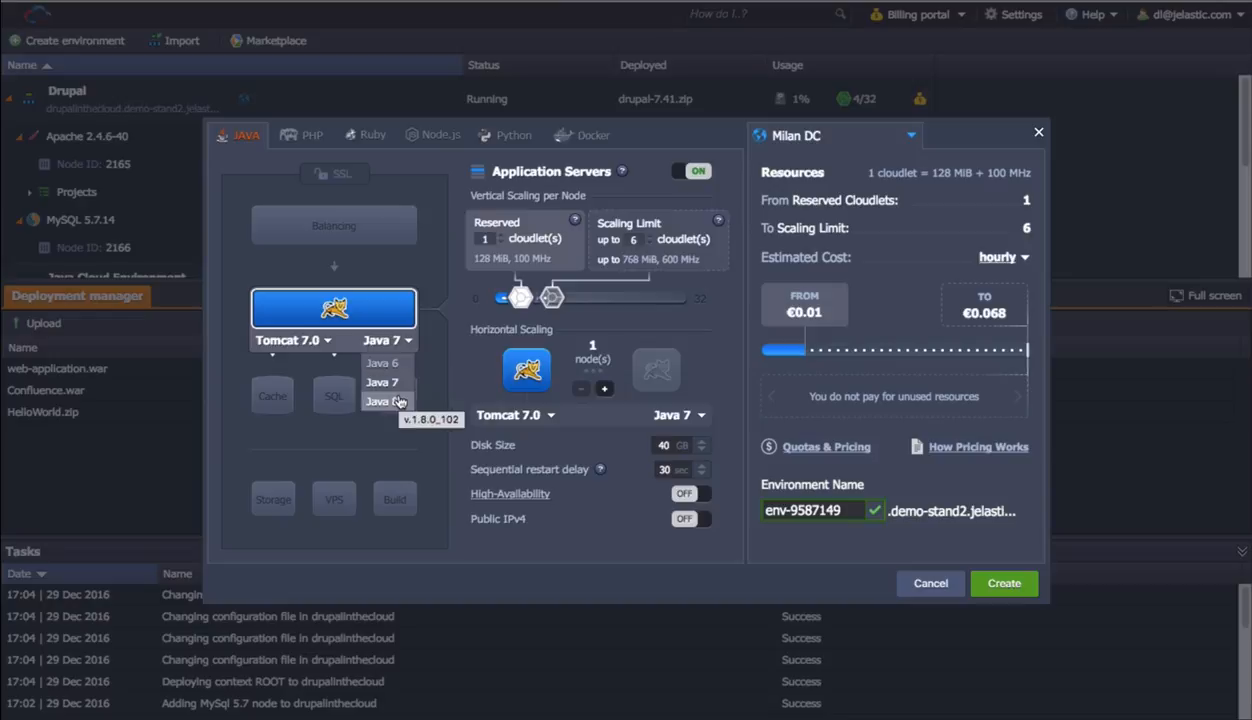
left_click(392, 401)
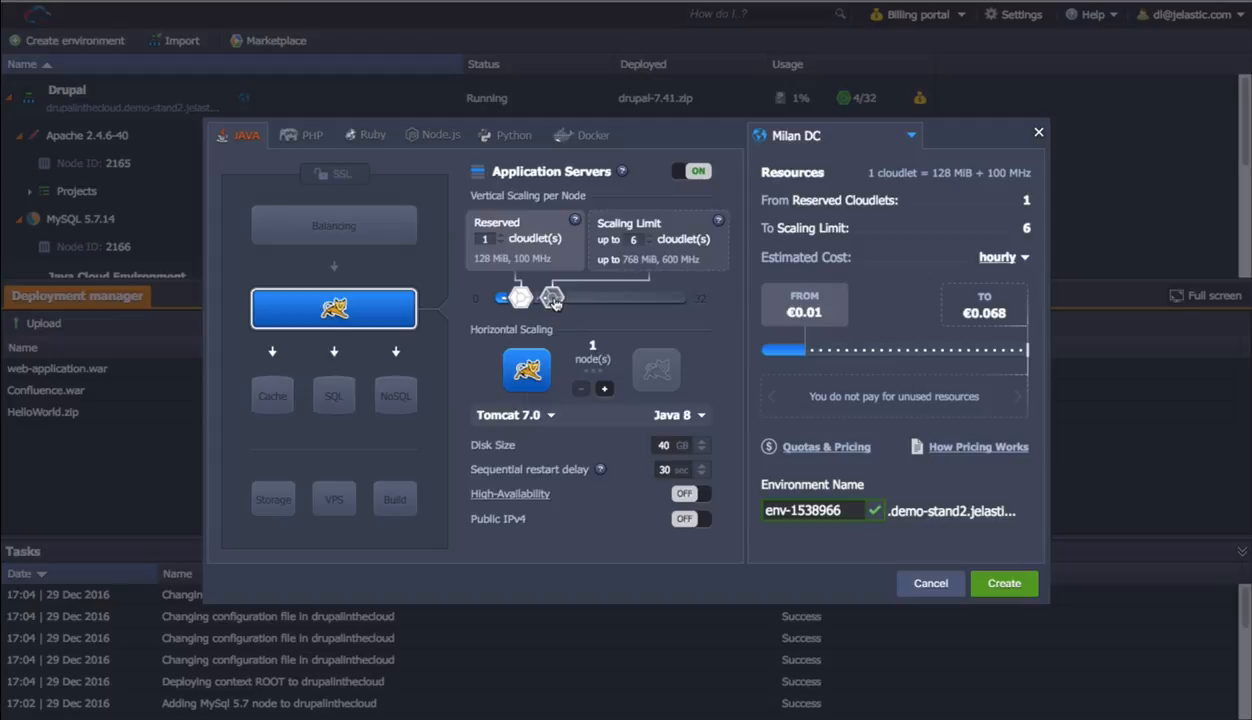
Step: Set the Tomcat node's vertical scaling to 6 reserved cloudlets with a scaling limit of 26 cloudlets
left_click_drag(553, 297, 571, 298)
left_click_drag(596, 299, 648, 297)
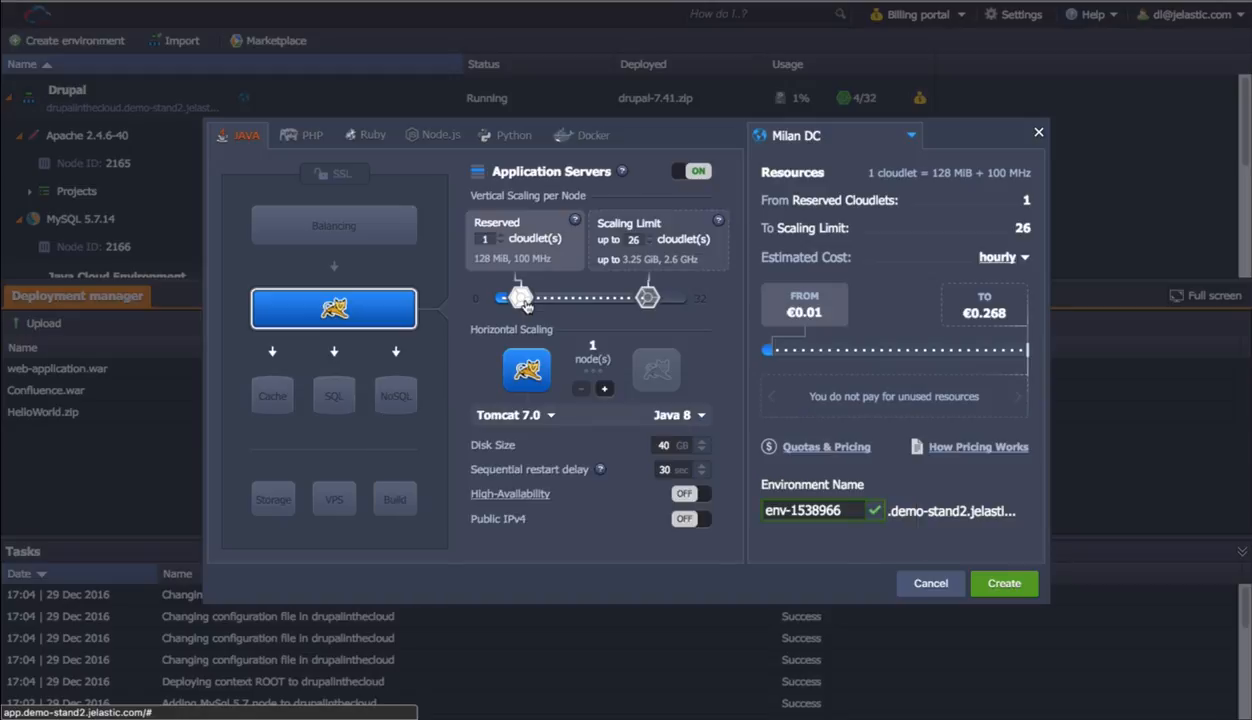
left_click_drag(524, 303, 551, 309)
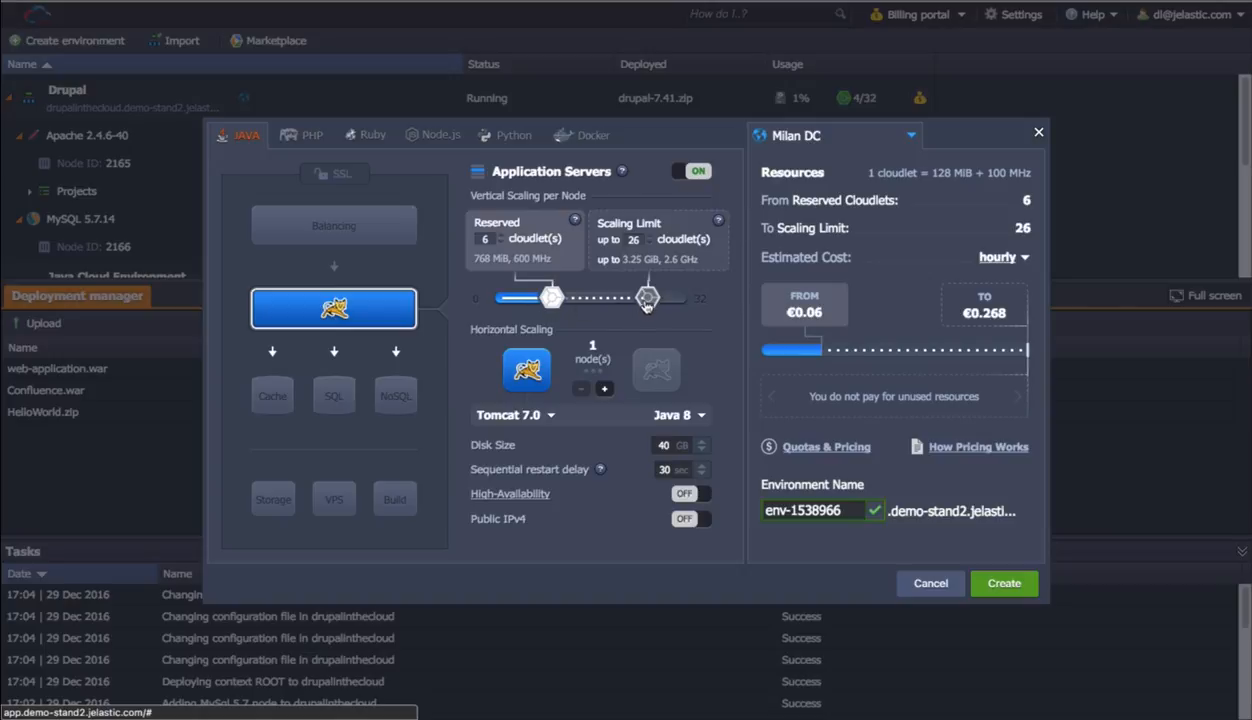
left_click_drag(647, 303, 622, 303)
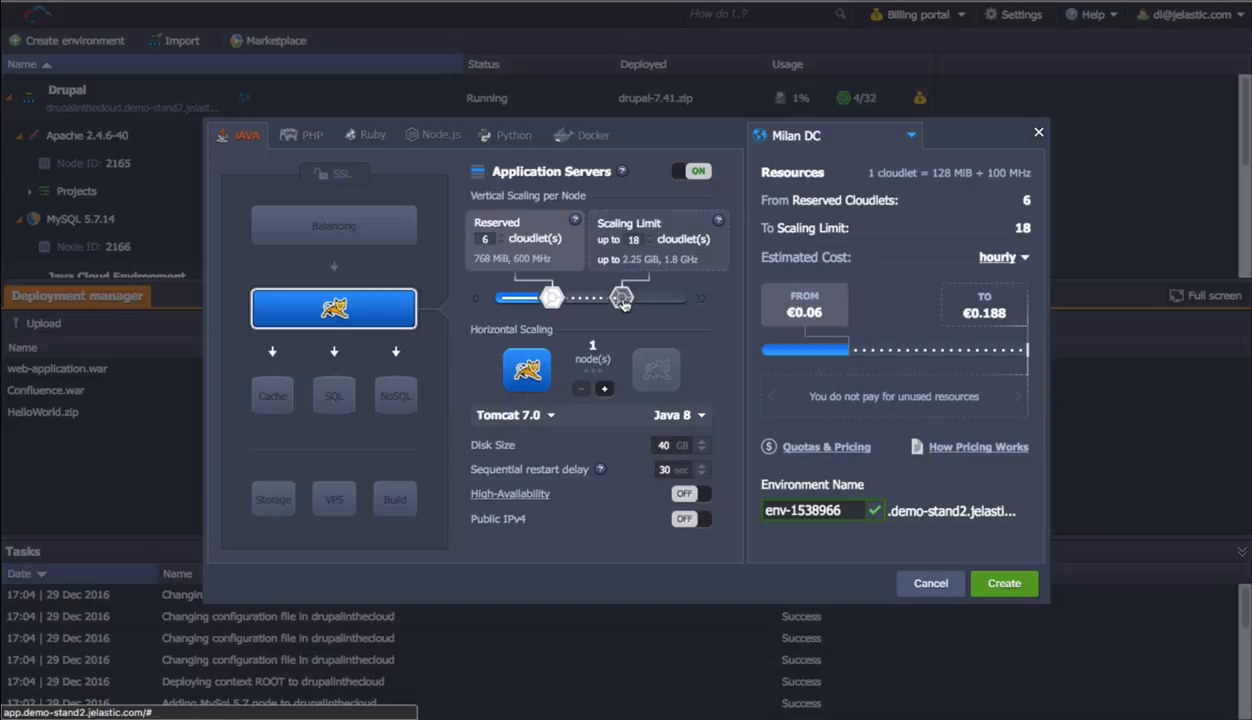
left_click_drag(622, 303, 647, 305)
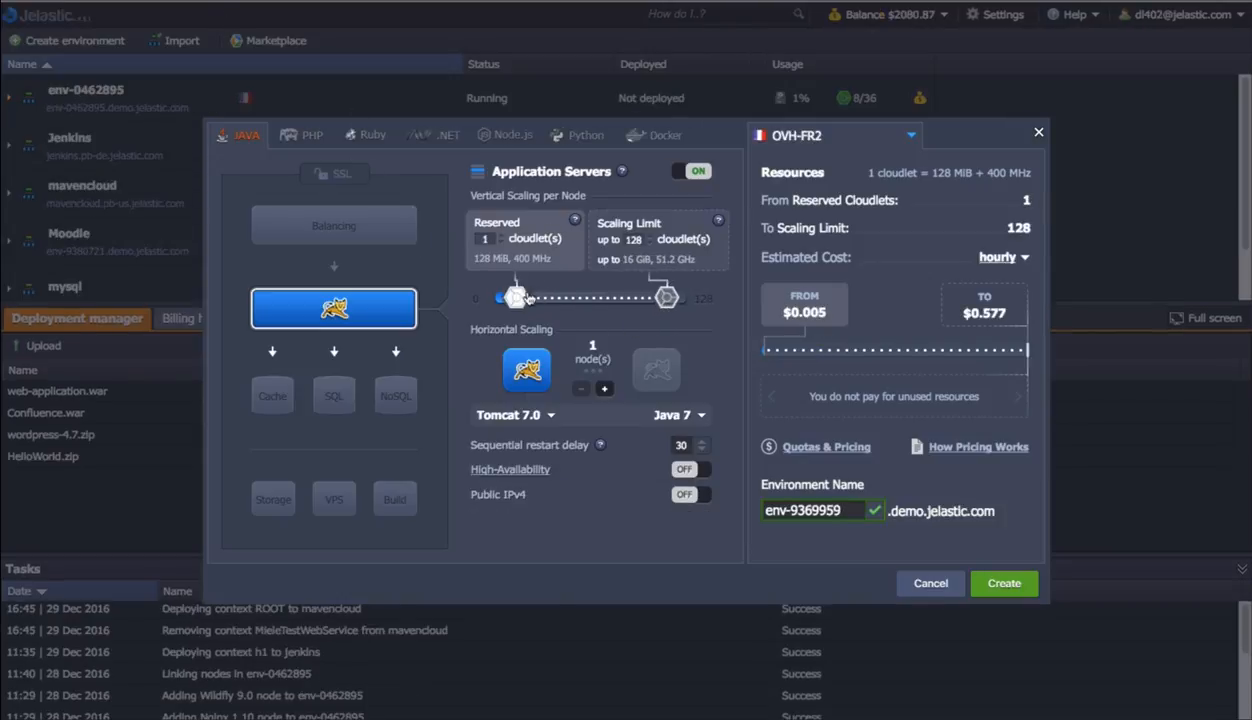
Step: Set the Tomcat node in the OVH-FR2 environment to 78 reserved cloudlets and lower its scaling limit to the same value
mouse_move(529, 300)
left_mouse_down()
mouse_move(518, 300)
mouse_move(533, 309)
left_mouse_up()
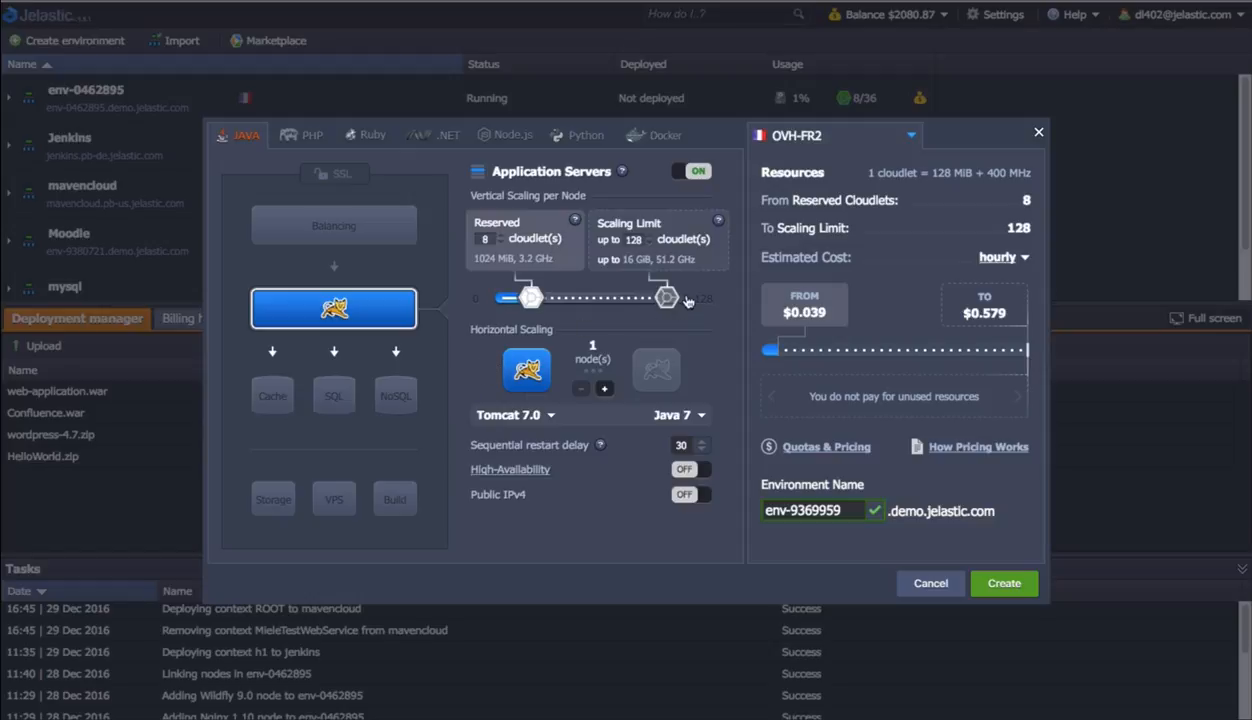
mouse_move(670, 303)
left_mouse_down()
mouse_move(646, 302)
mouse_move(670, 306)
left_mouse_up()
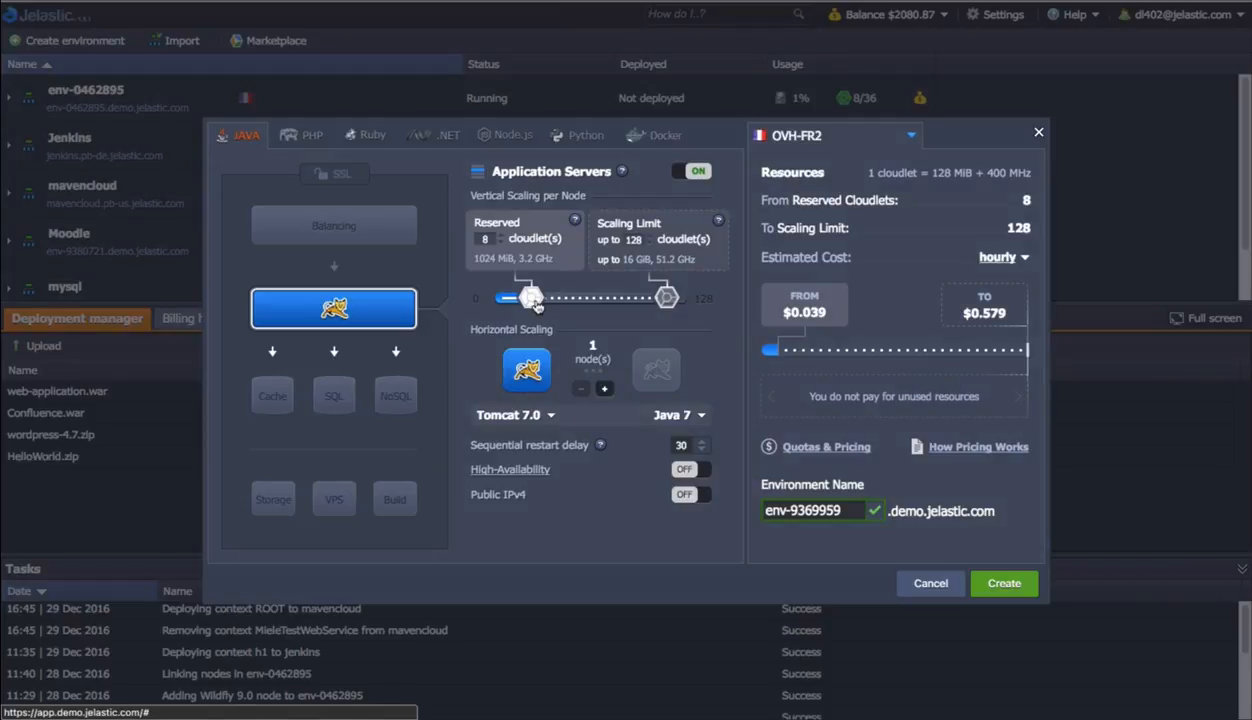
left_click_drag(534, 303, 541, 304)
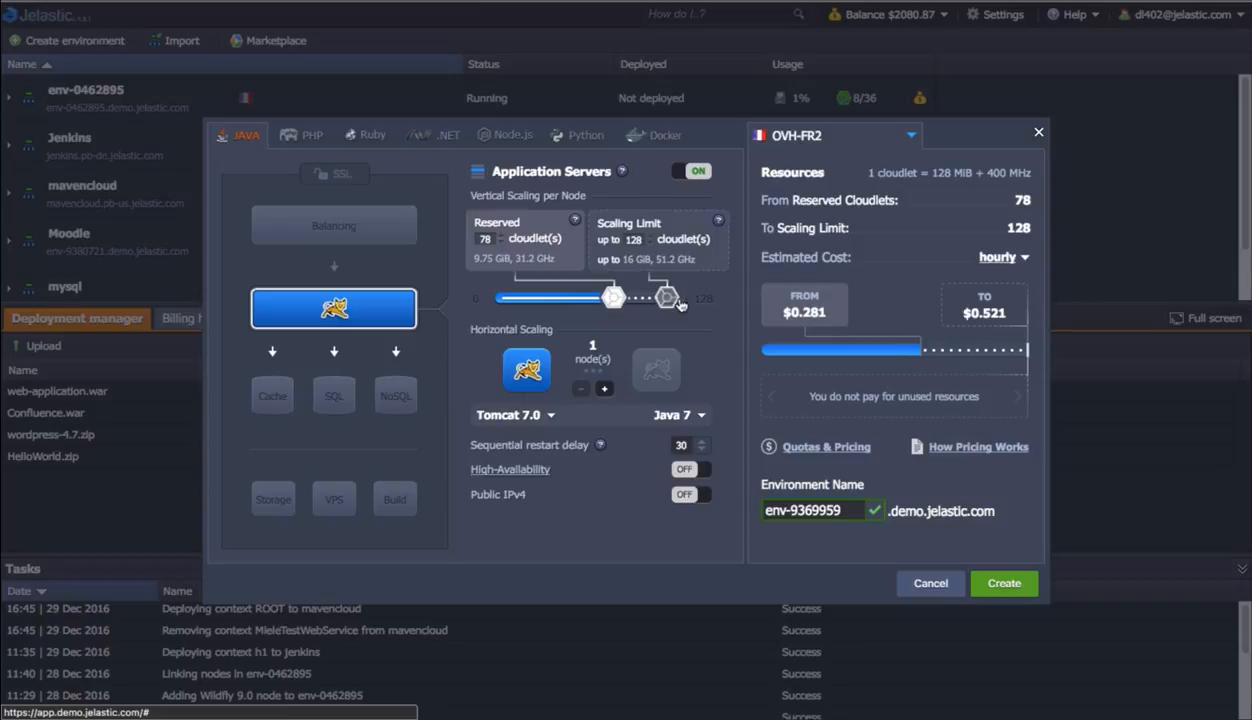
left_click_drag(667, 298, 615, 303)
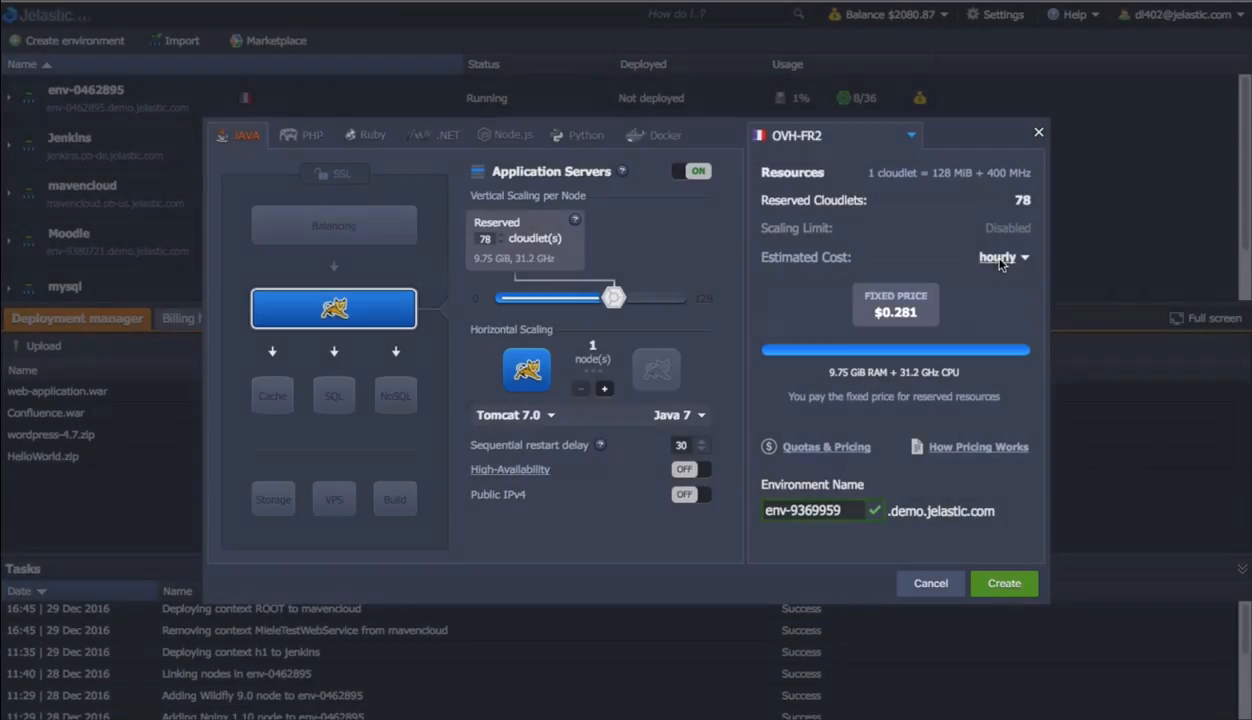
Step: Compare the environment's estimated cost across billing periods, including monthly, and return the estimate to hourly
left_click(1001, 262)
left_click(995, 278)
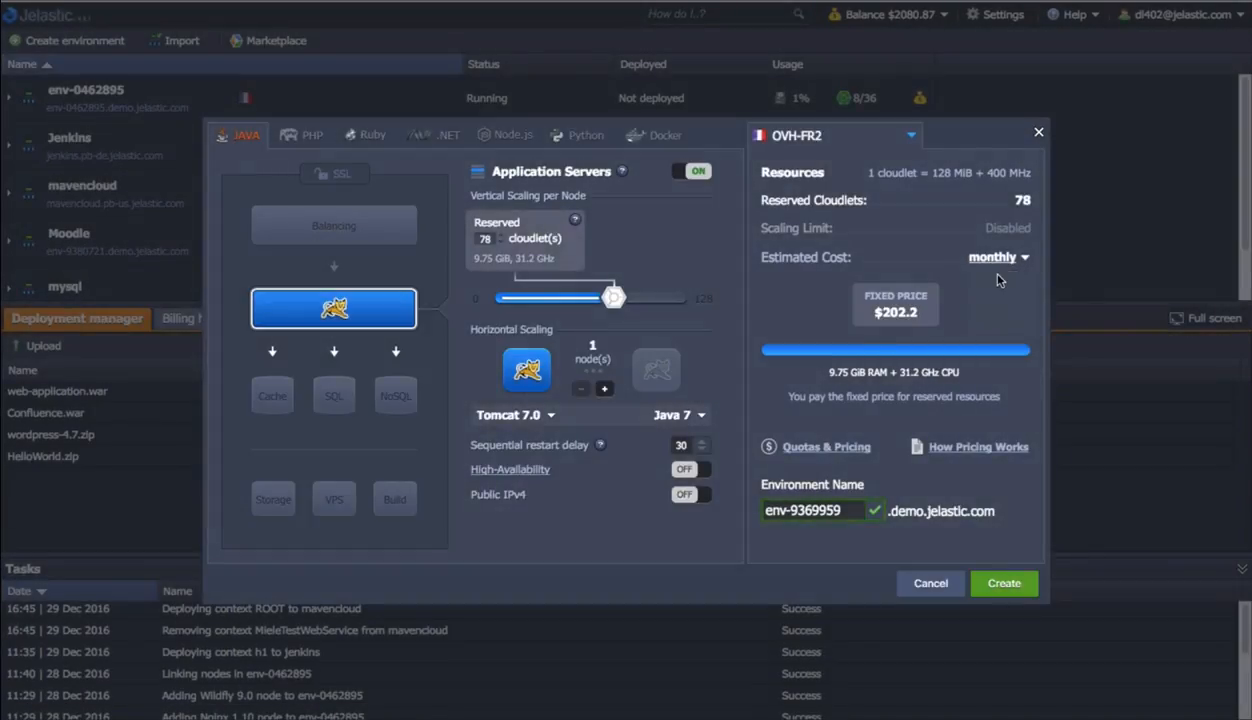
mouse_move(930, 292)
left_click(1001, 257)
left_click(984, 297)
left_click(1022, 259)
left_click(993, 315)
Step: Set the Tomcat reserve to 28 cloudlets and scale the application server layer horizontally to 14 nodes
left_click_drag(603, 297, 559, 298)
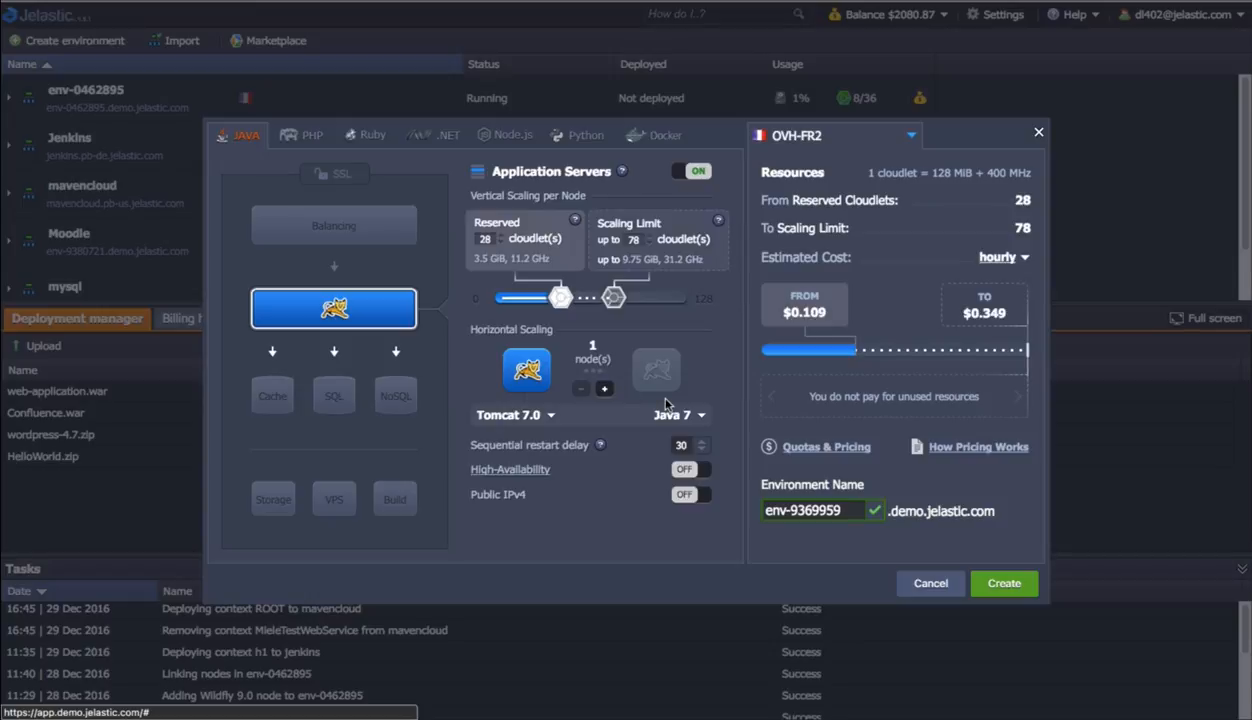
left_click(604, 389)
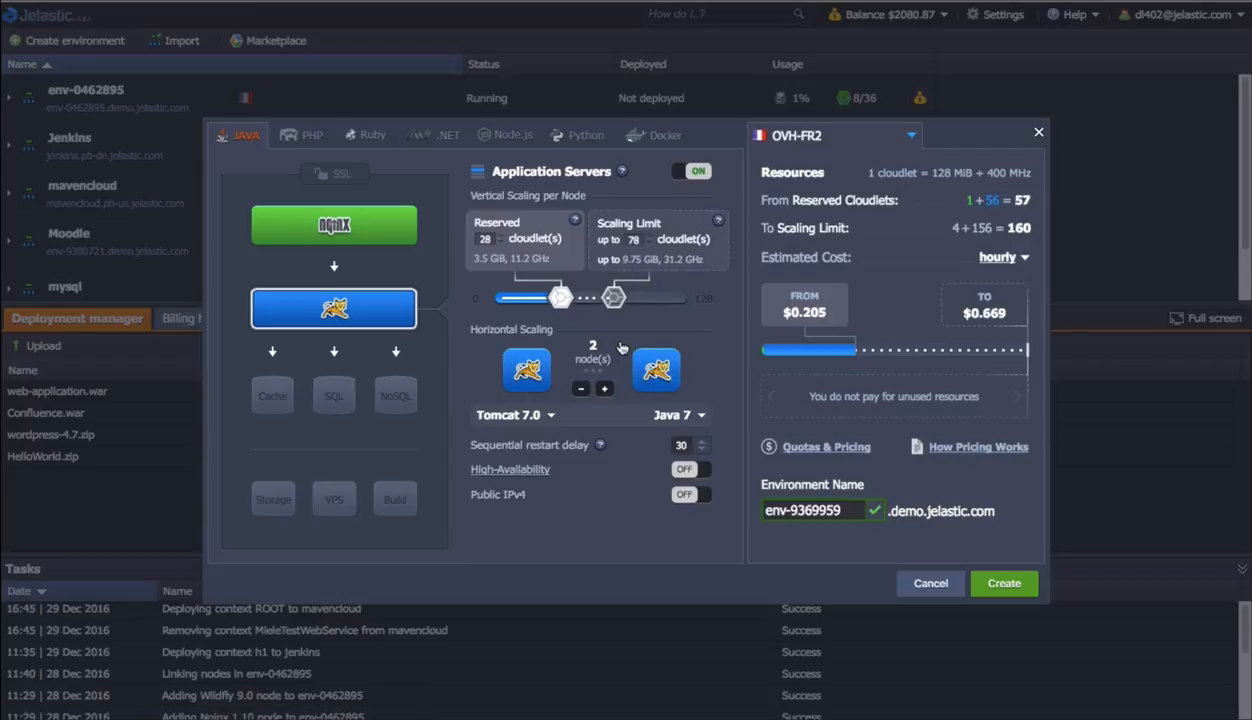
left_click(603, 396)
left_click(603, 396)
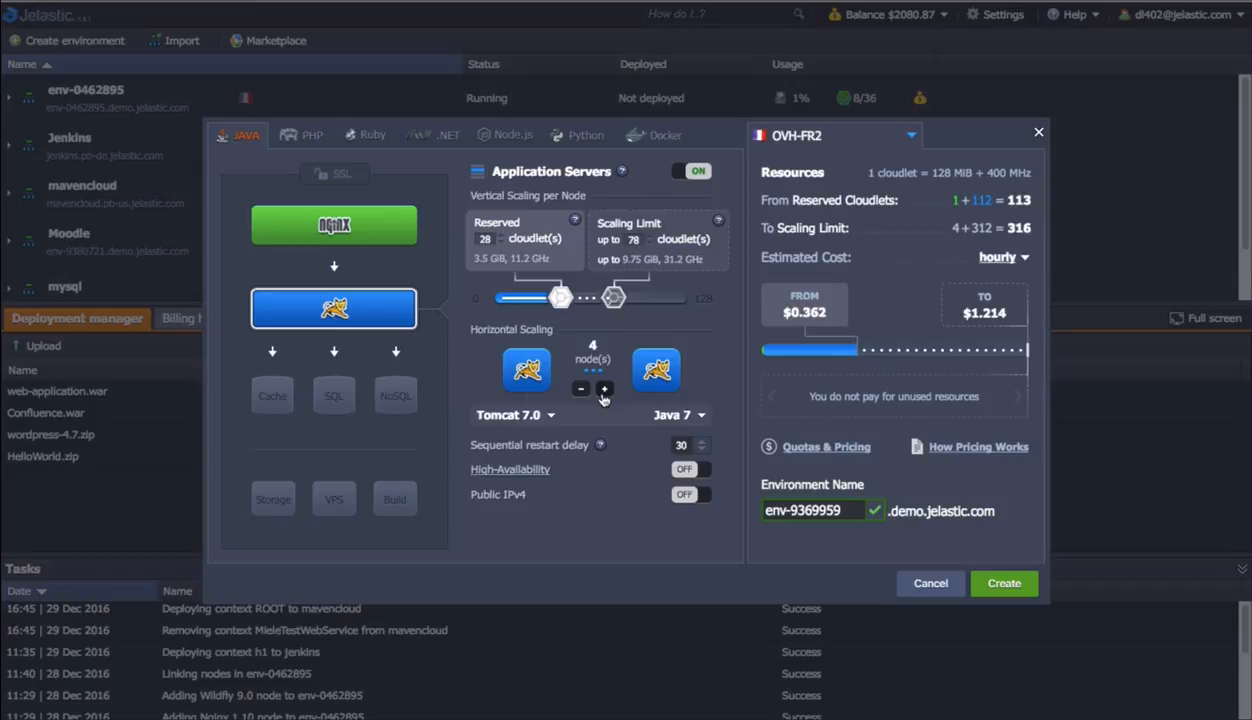
left_click(603, 394)
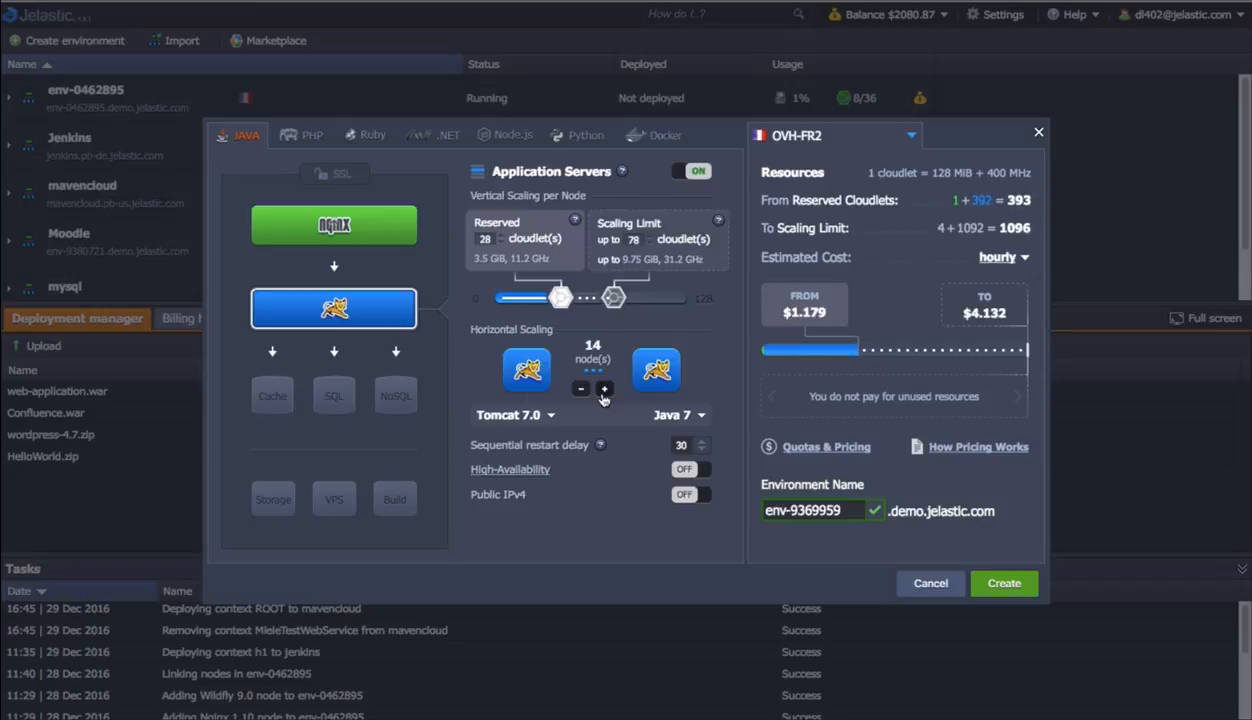
left_click(603, 394)
left_click(603, 394)
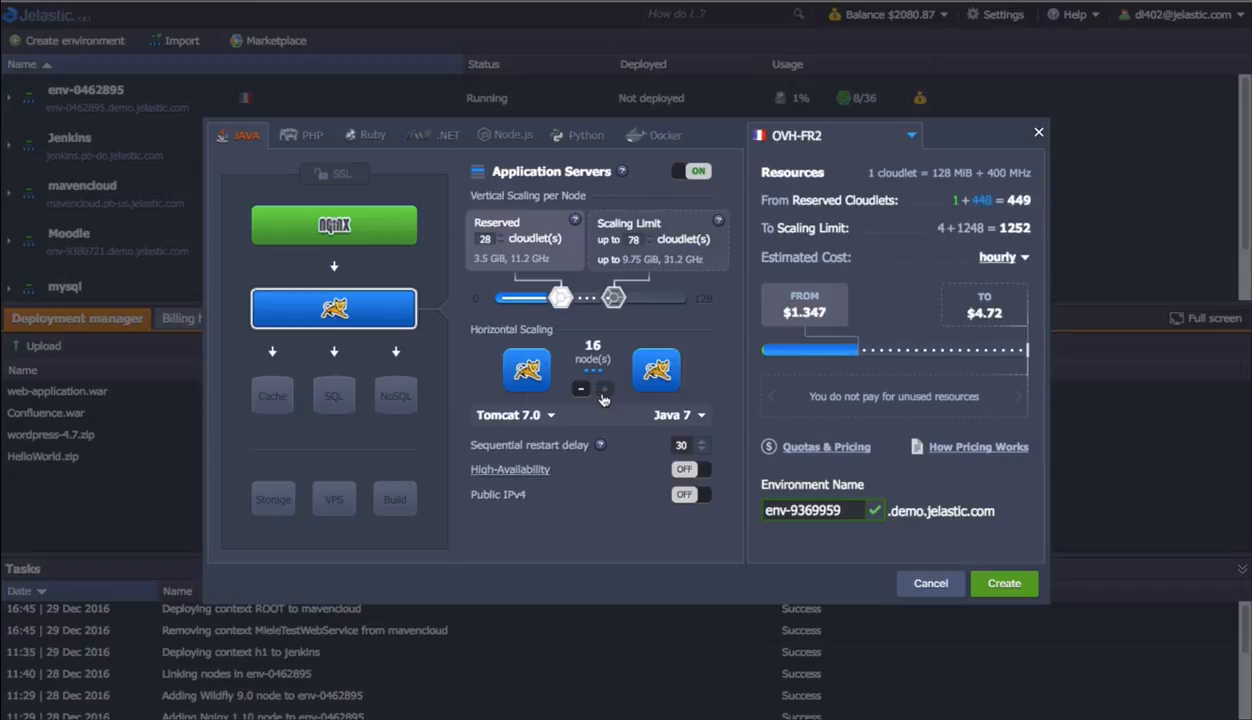
left_click(580, 388)
left_click(580, 388)
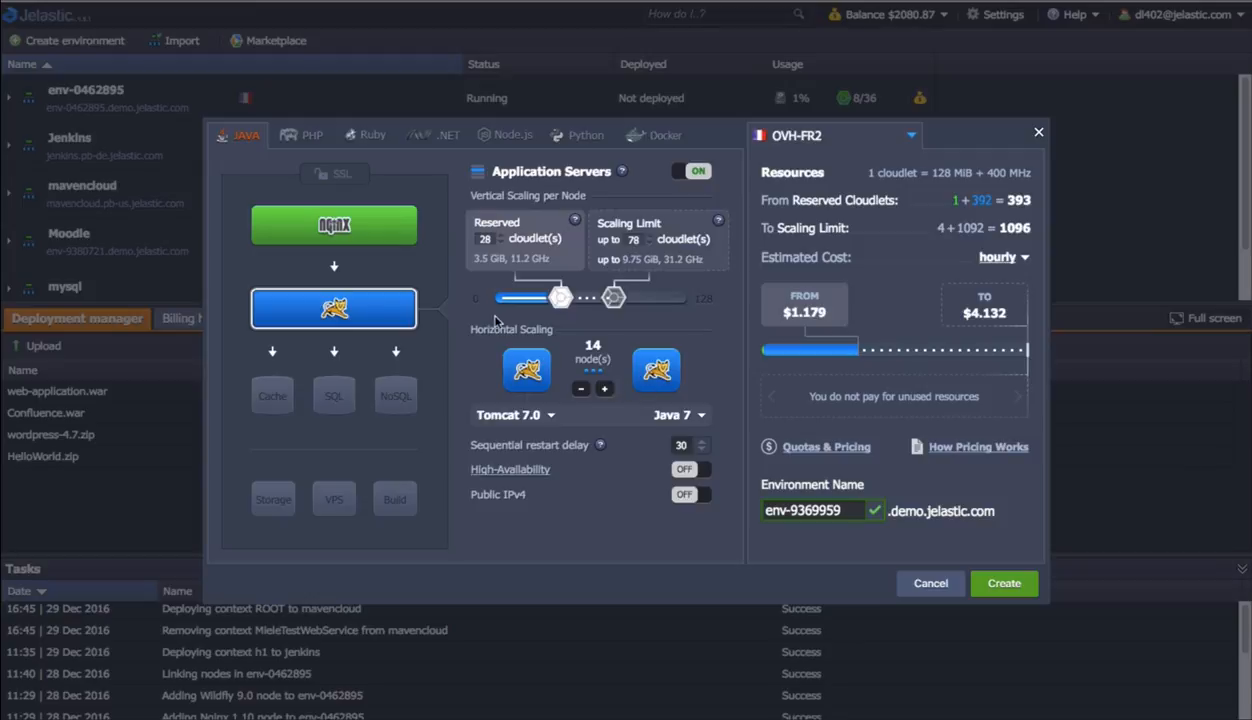
Step: Replace the Nginx load balancer with Haproxy 1.6.3 and select the balancing layer for configuration
mouse_move(405, 312)
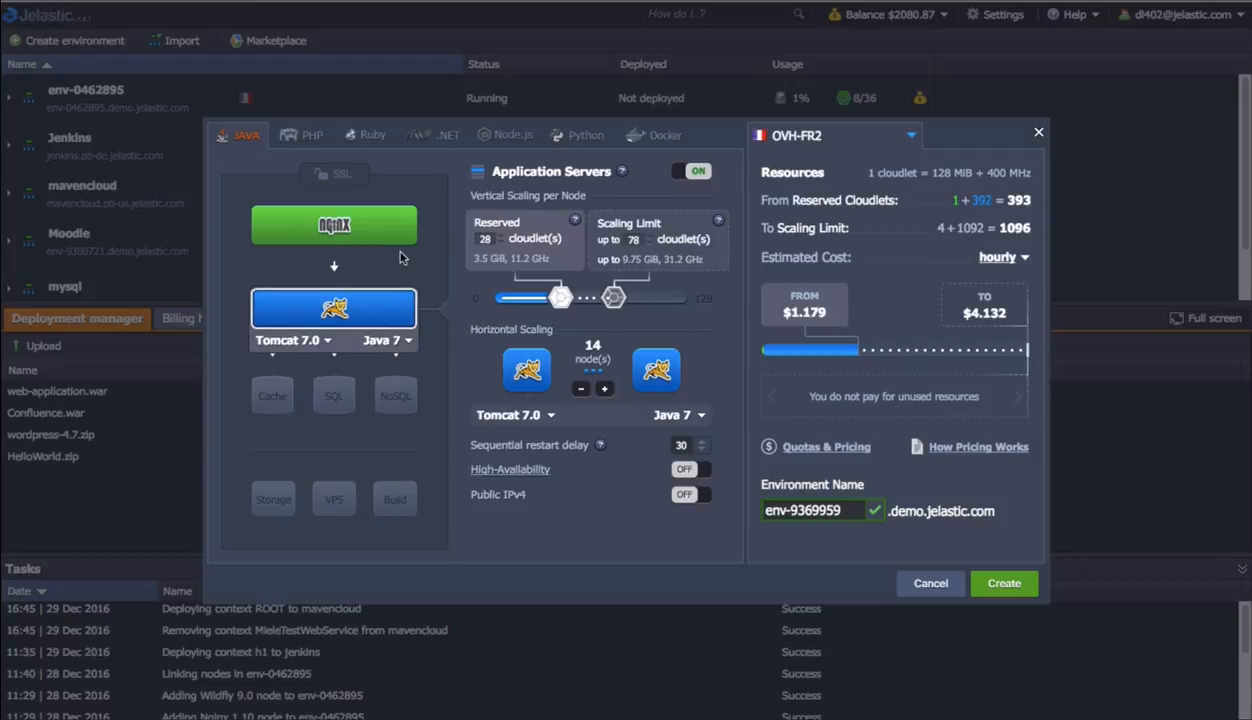
mouse_move(392, 222)
mouse_move(342, 236)
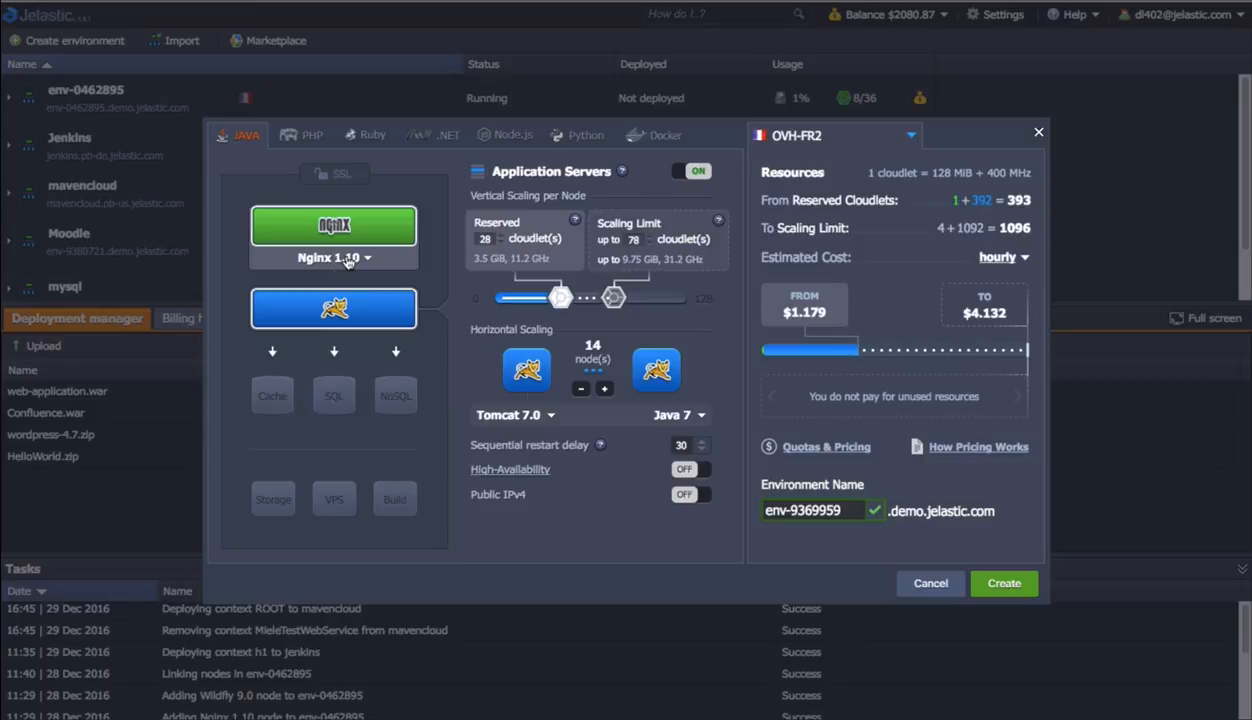
left_click(348, 259)
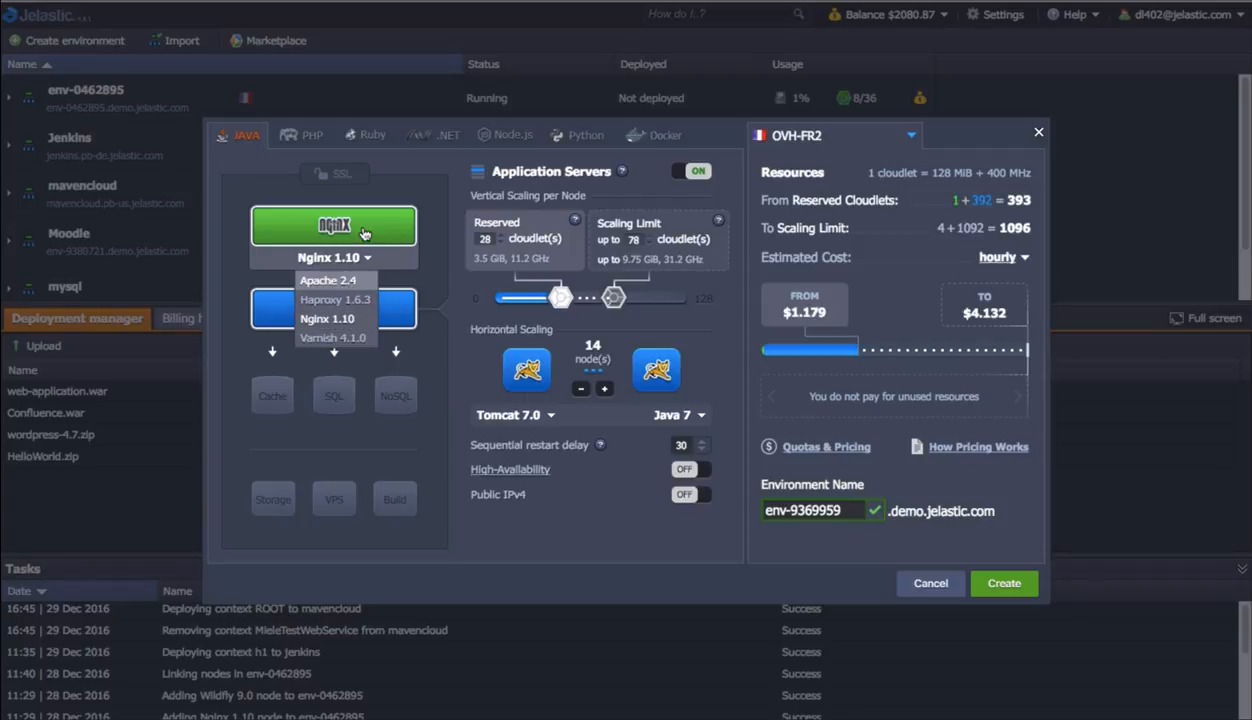
left_click(335, 299)
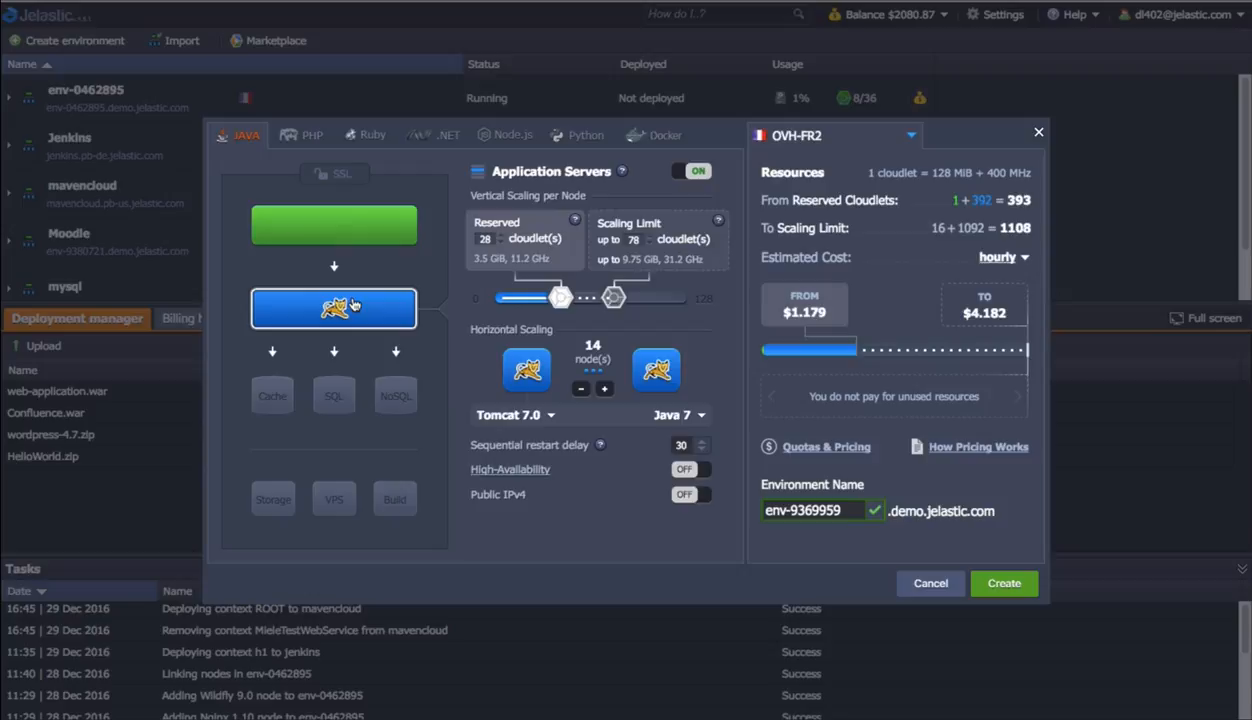
left_click(368, 232)
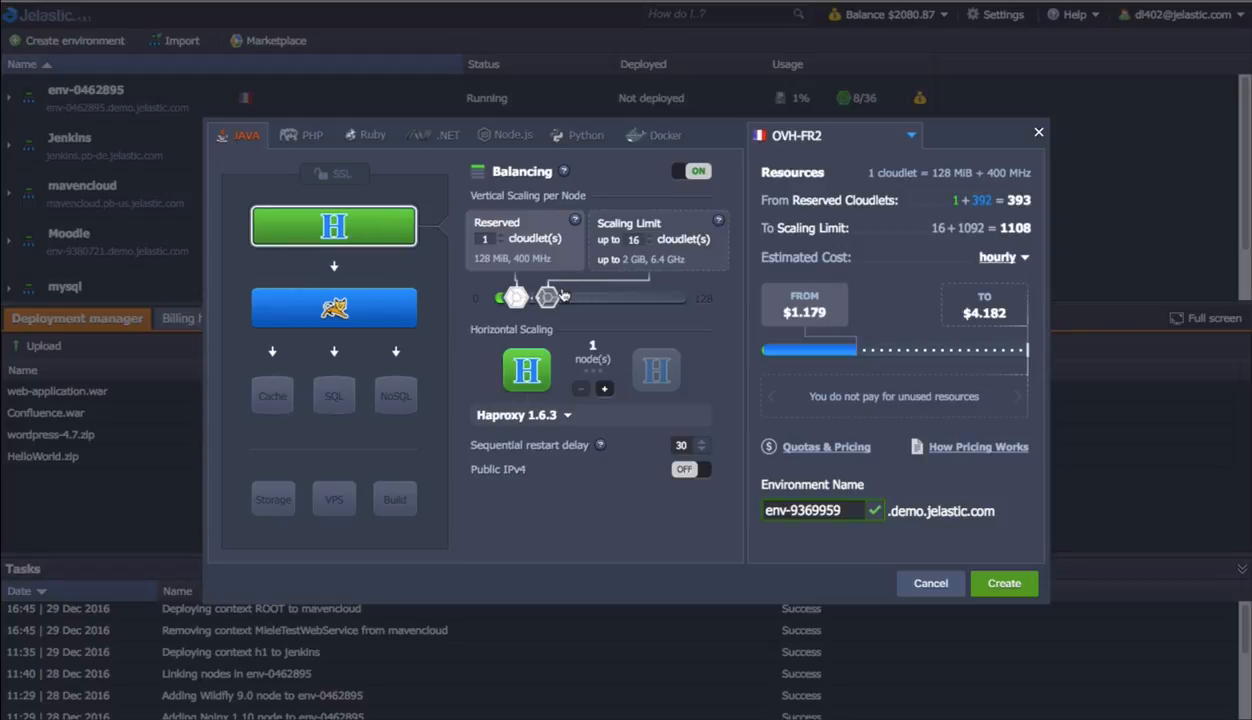
Step: Set the Haproxy balancer to 11 reserved cloudlets, a scaling limit of 80 and 2 nodes, then reselect the Tomcat layer
left_click_drag(545, 297, 616, 300)
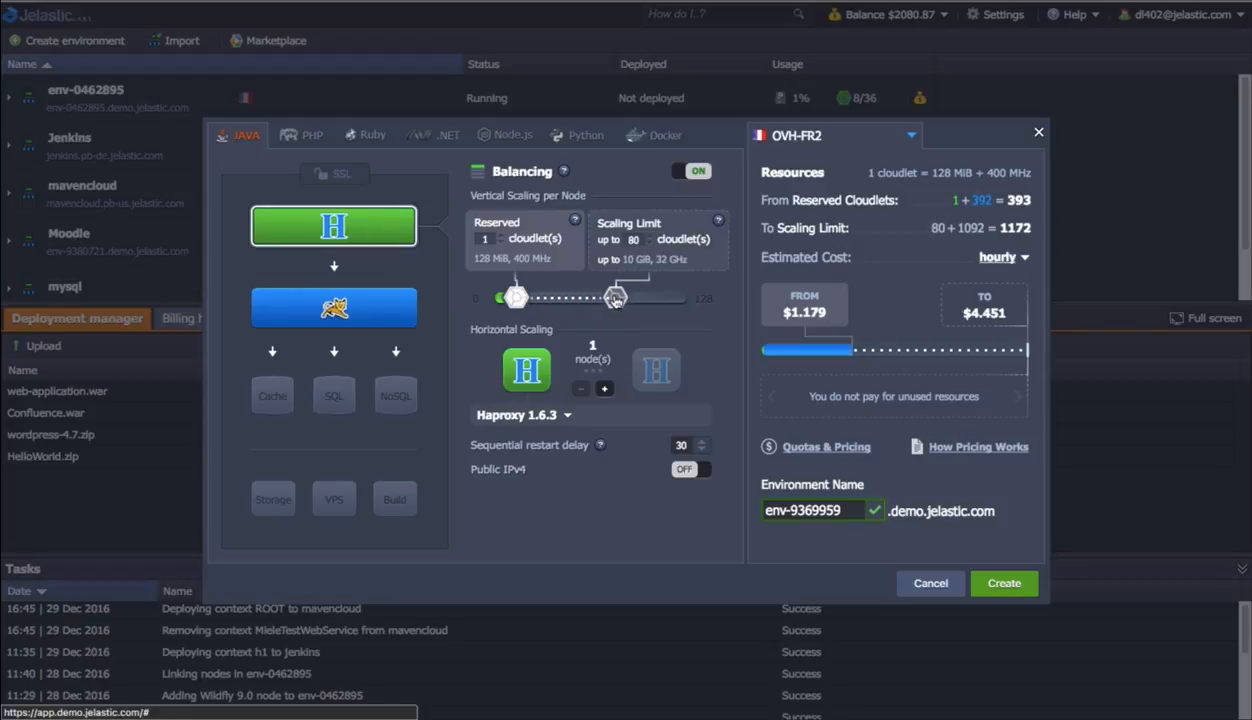
left_click_drag(515, 297, 539, 299)
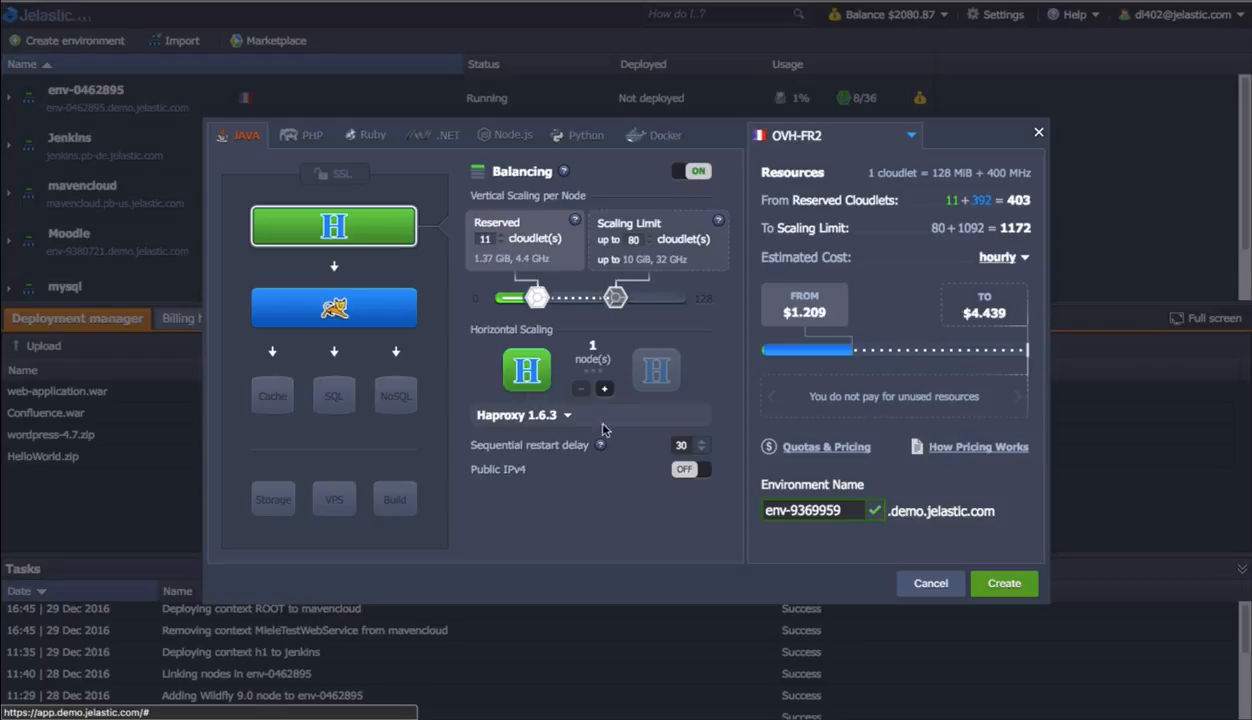
left_click(604, 389)
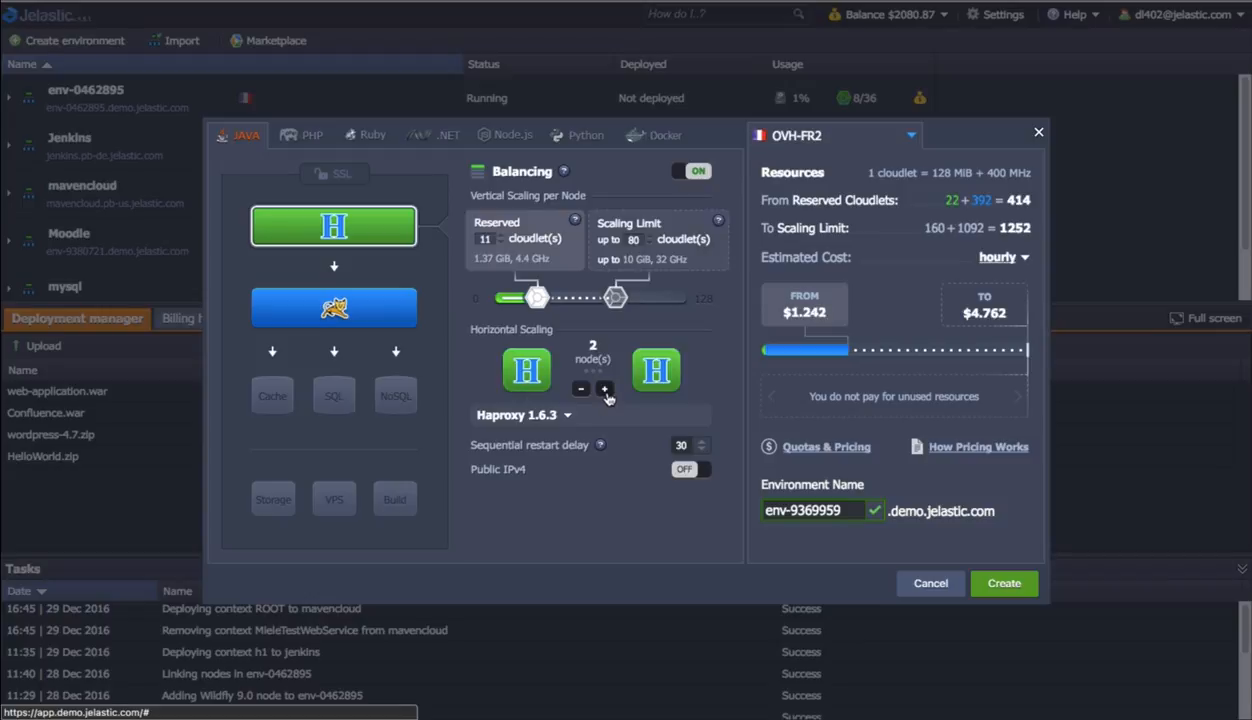
left_click(604, 389)
left_click(581, 389)
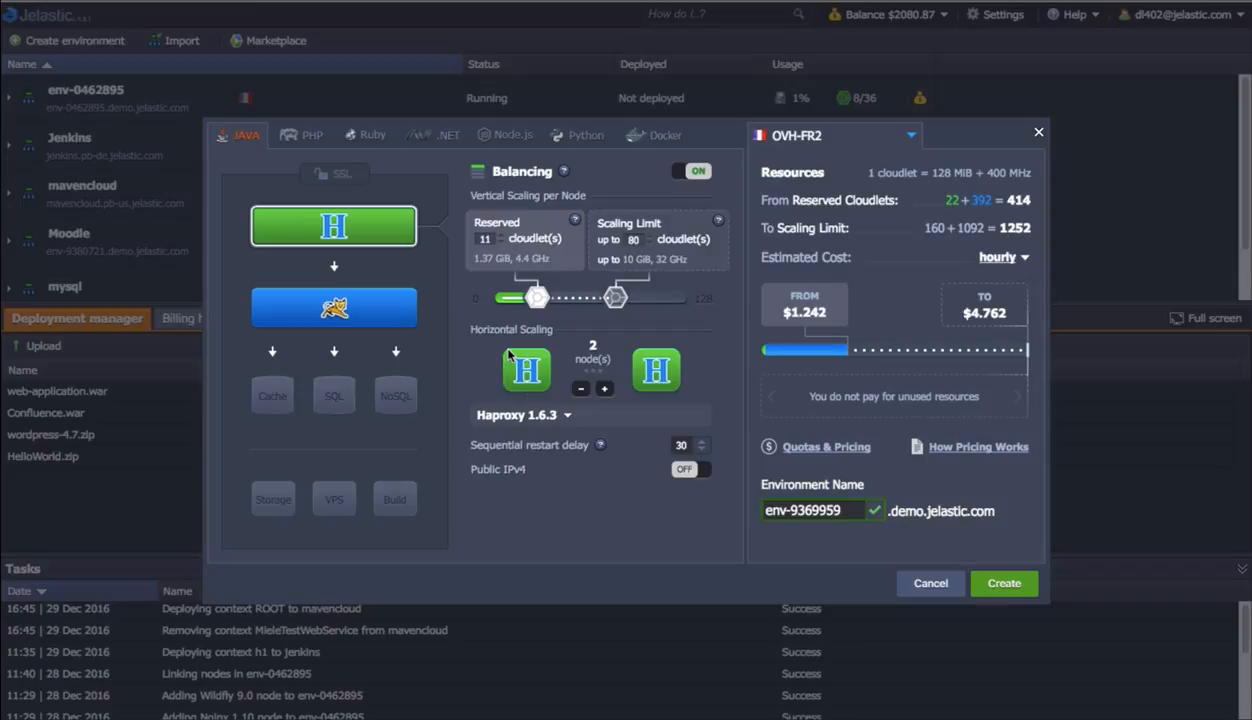
left_click(328, 304)
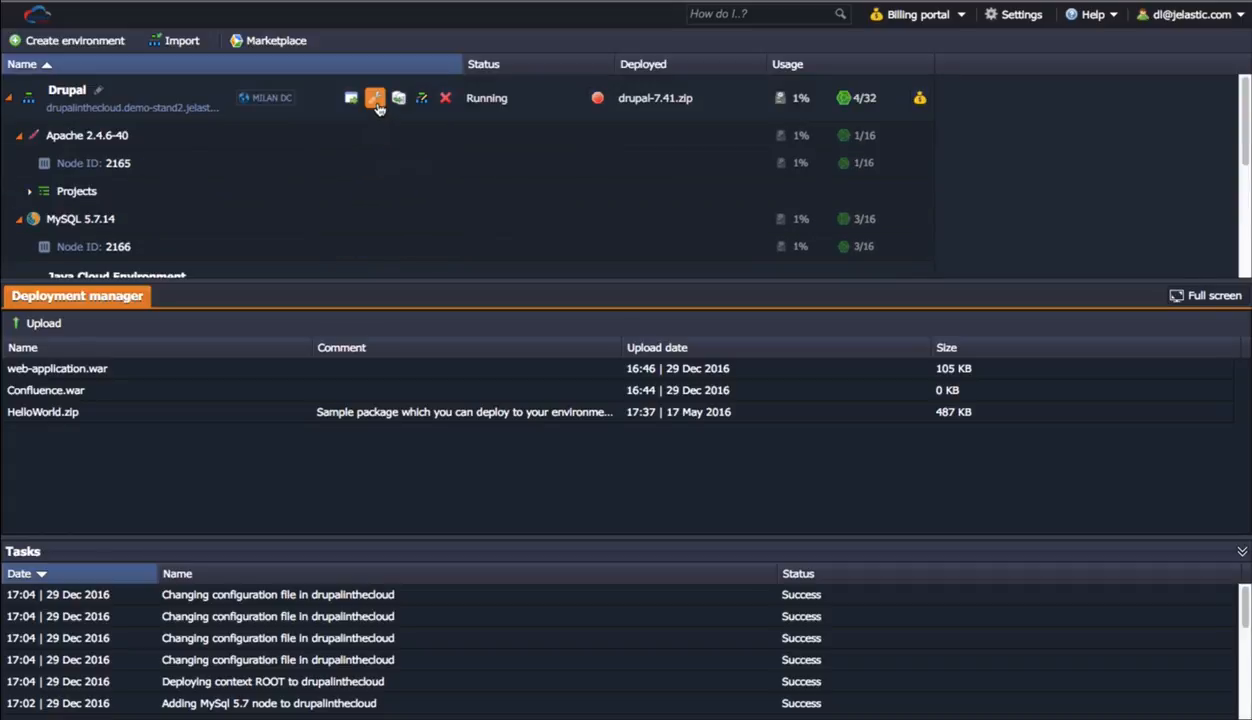
Step: Start a new automatic horizontal scaling trigger for the Drupal environment's Apache layer and show its settings full screen
left_click(376, 100)
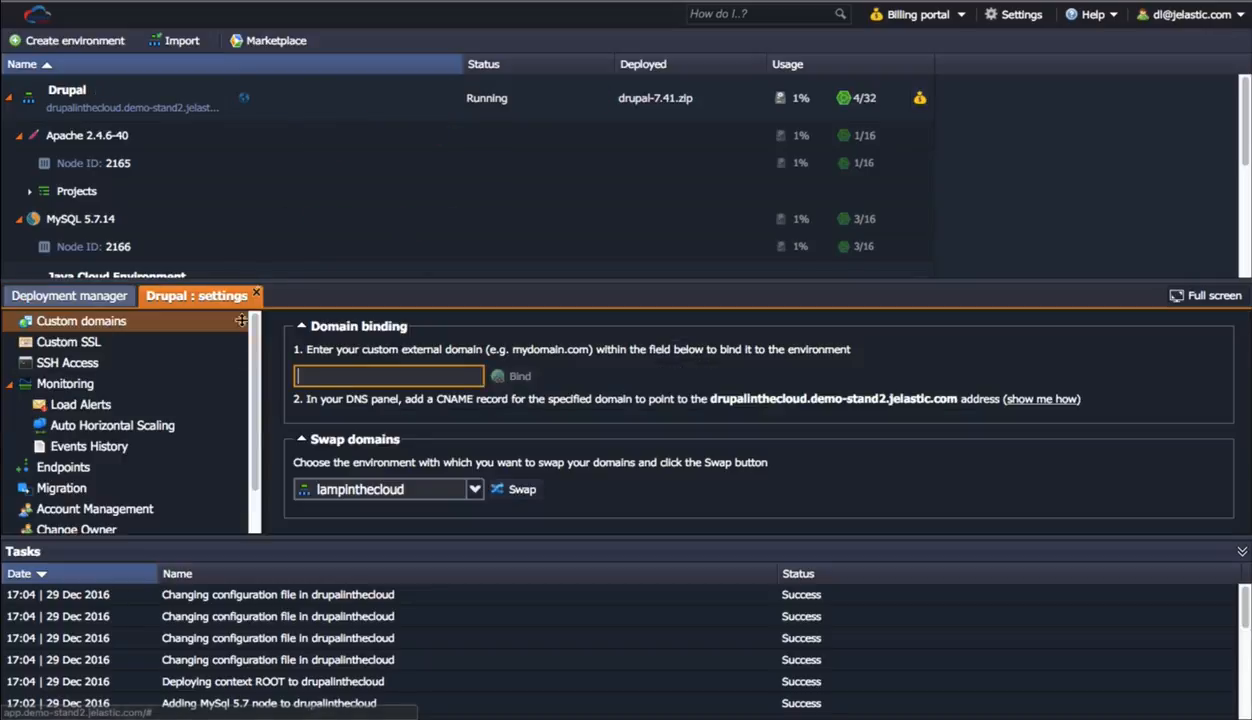
left_click(146, 428)
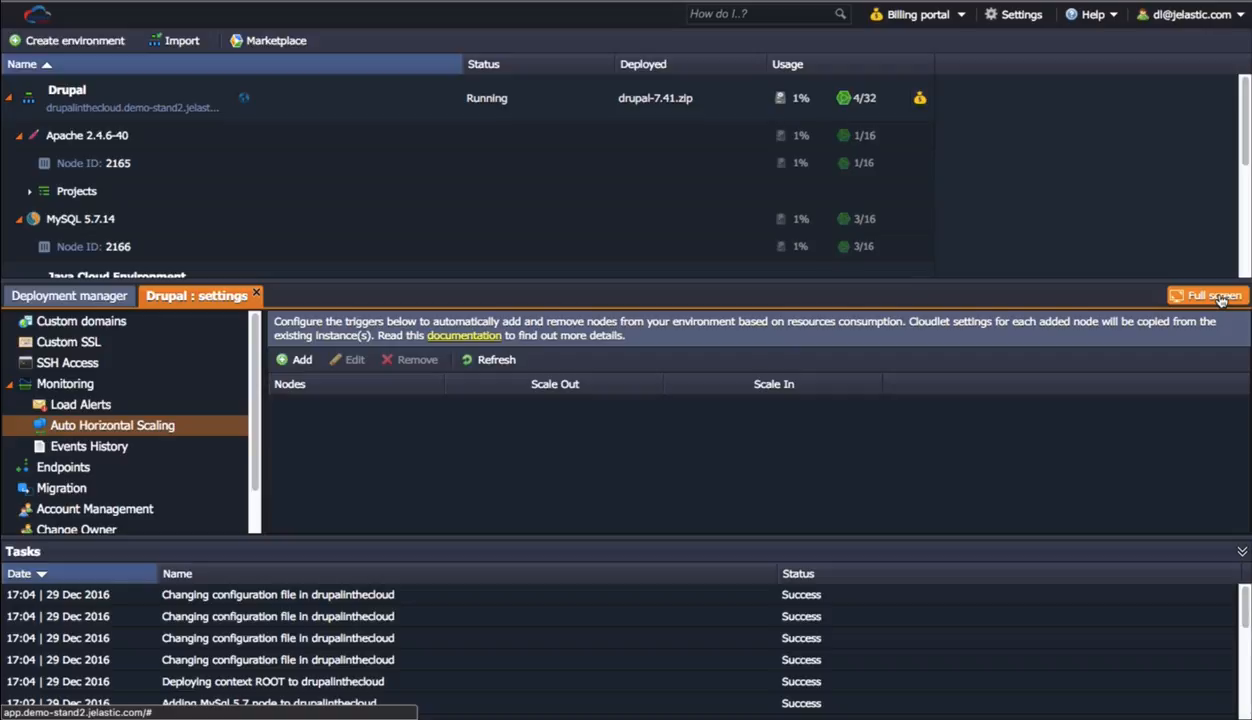
left_click(305, 360)
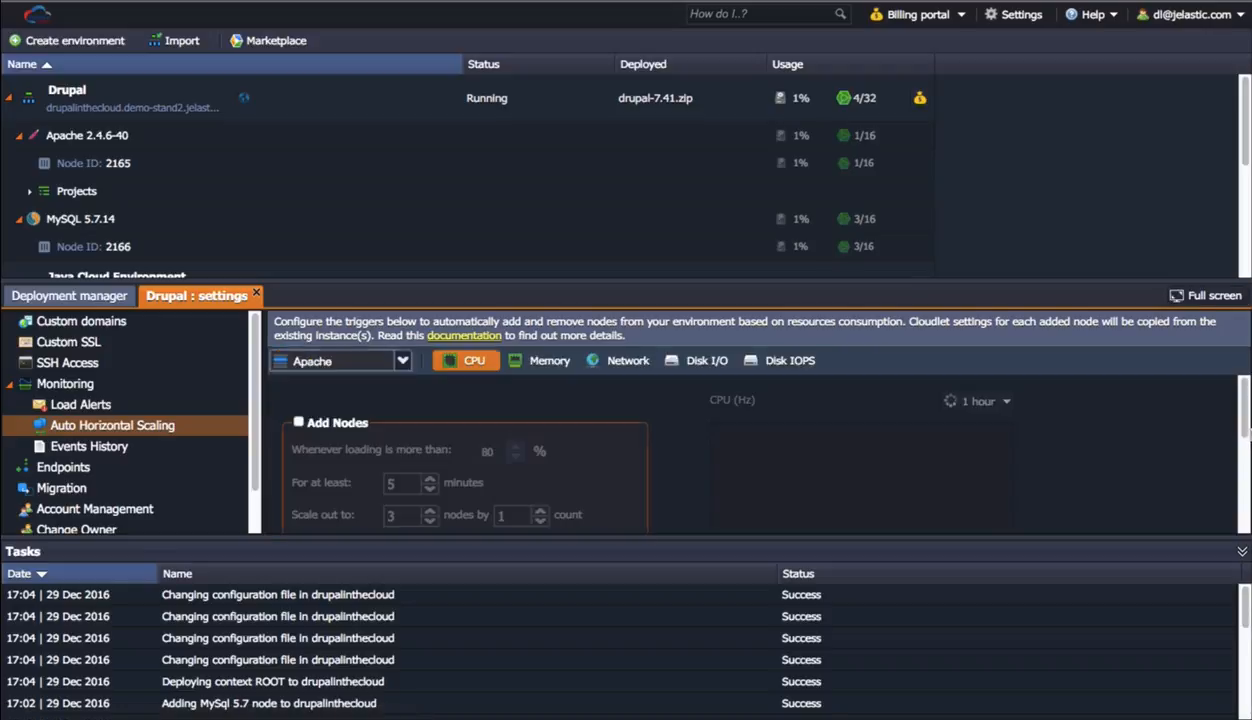
left_click(1212, 298)
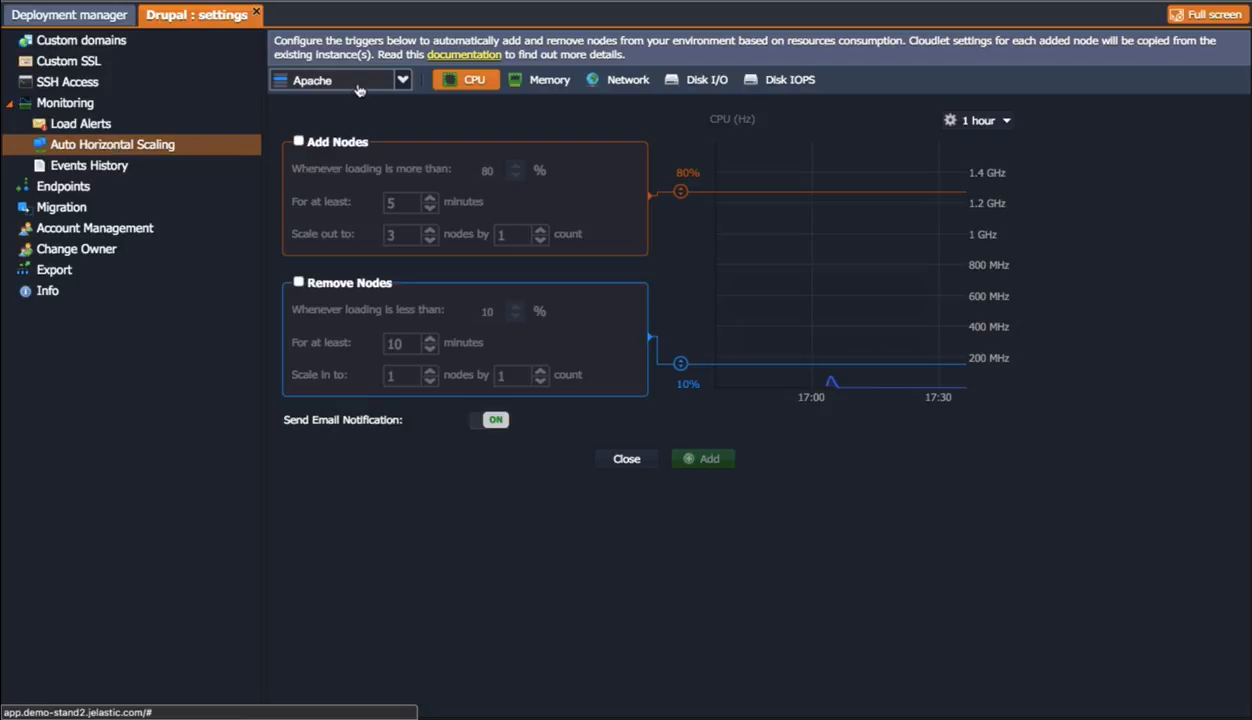
Step: Enable adding Apache nodes when CPU load exceeds 87% for at least 15 minutes, scaling out to 5 nodes
left_click(298, 142)
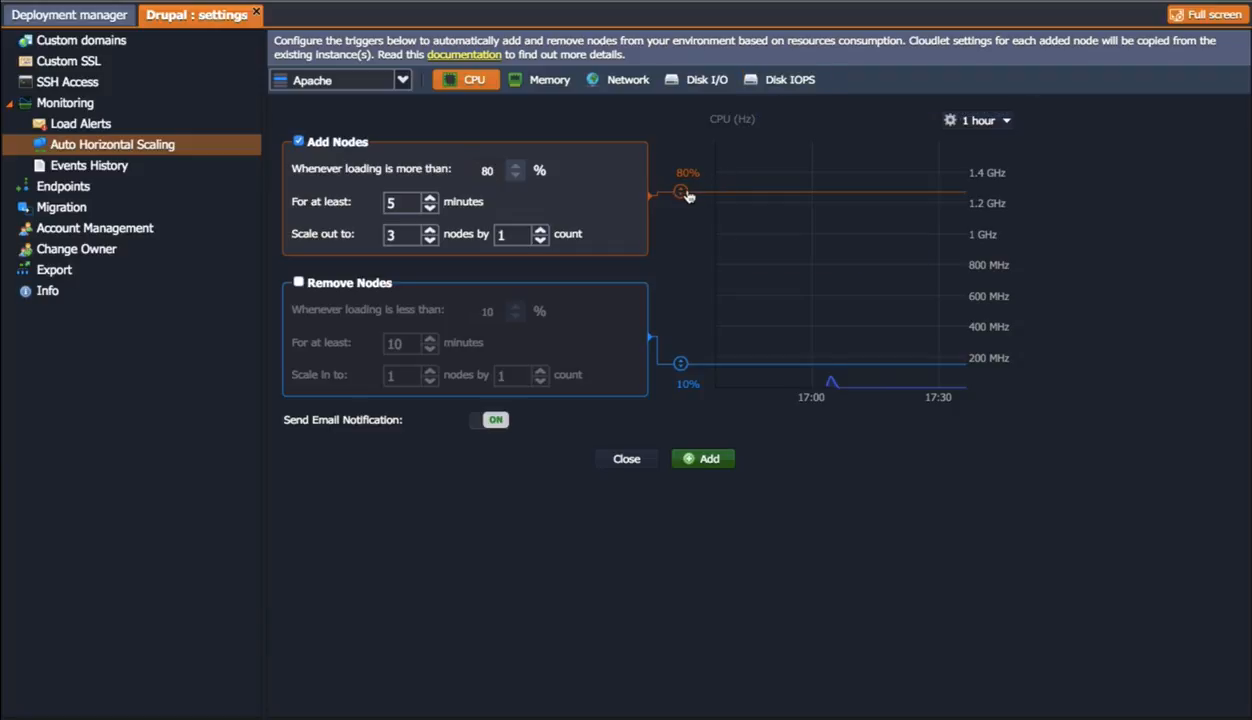
left_click_drag(680, 195, 680, 180)
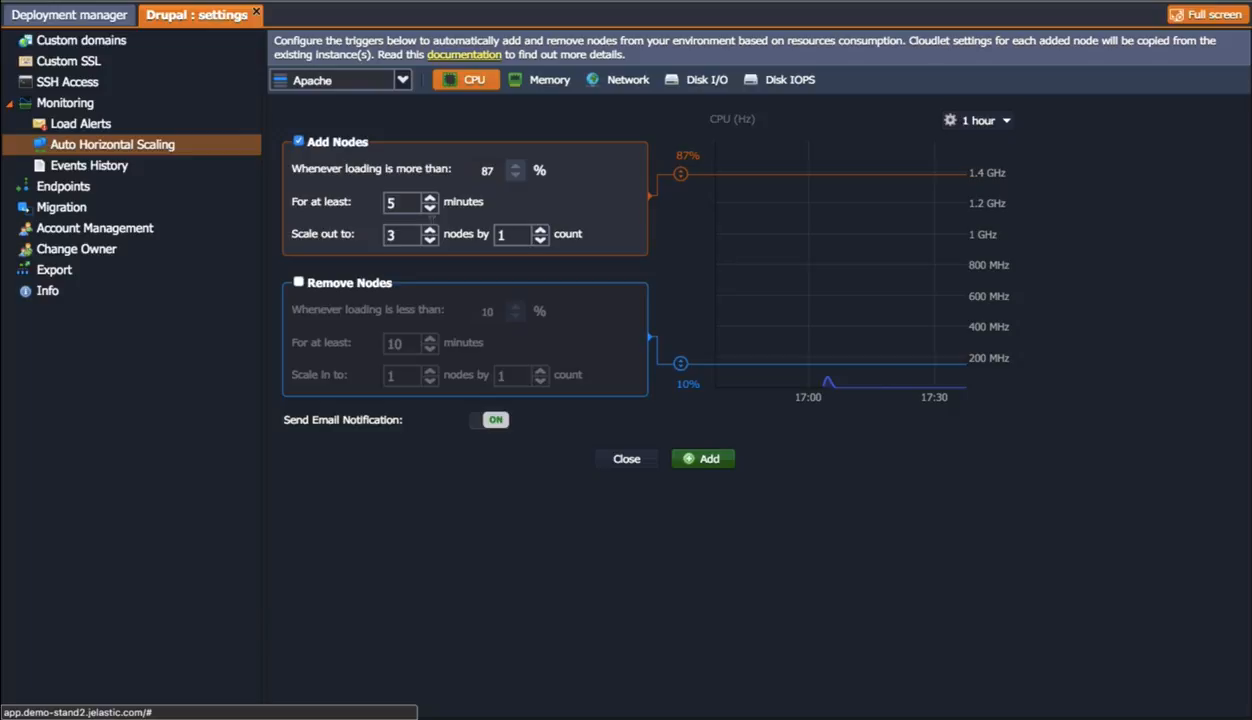
left_click(428, 198)
left_click(428, 198)
Step: Enable removing Apache nodes when CPU load falls below 15%, add the trigger and leave full-screen view
left_click(298, 282)
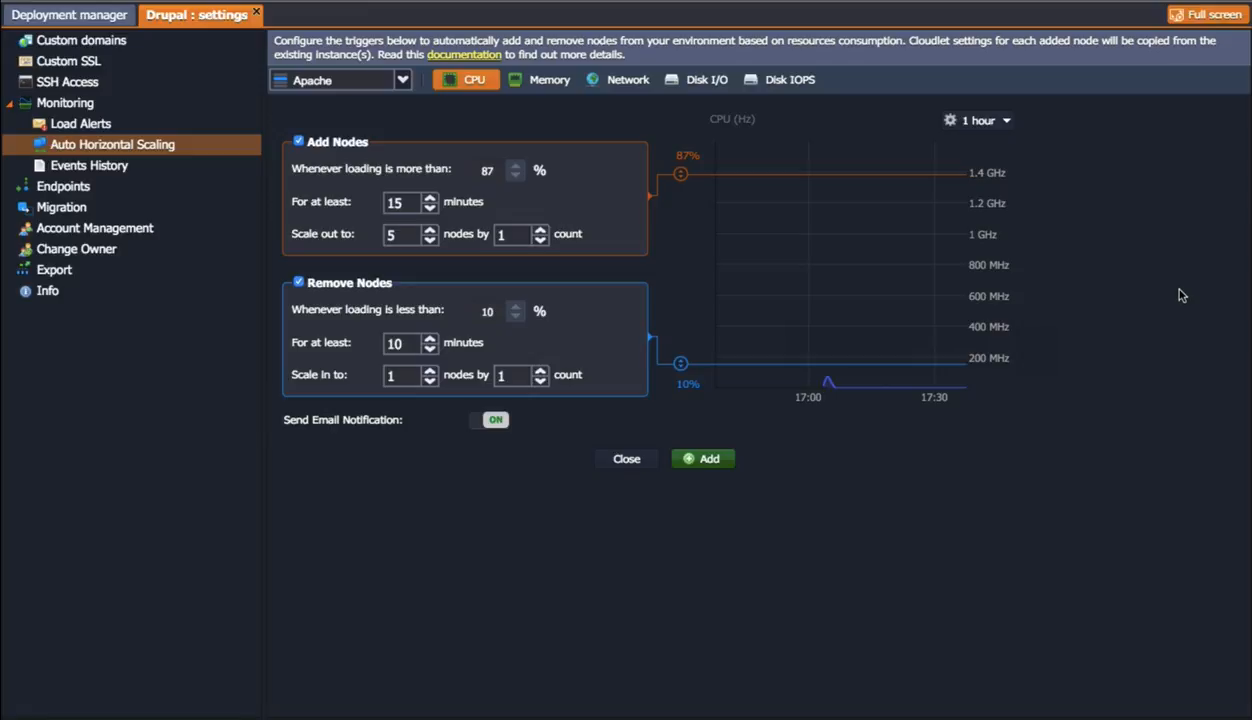
mouse_move(860, 312)
left_click(514, 309)
left_click(514, 309)
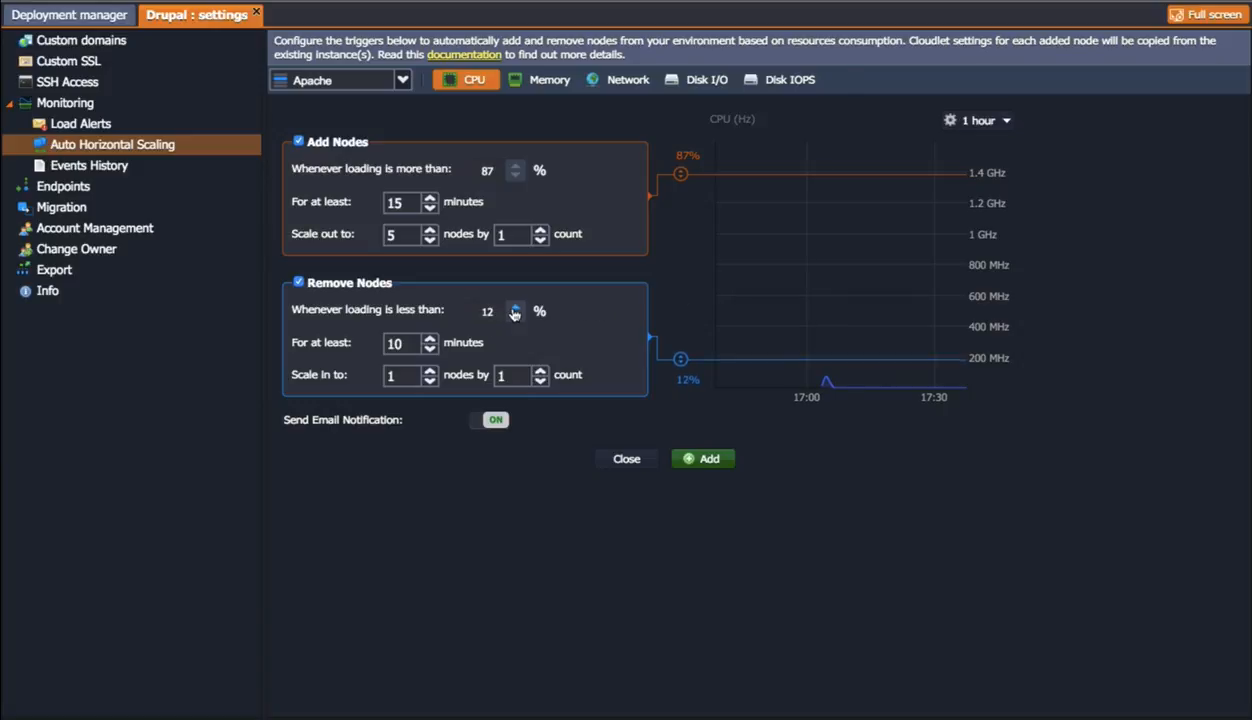
left_click(514, 309)
left_click(514, 309)
left_click(514, 309)
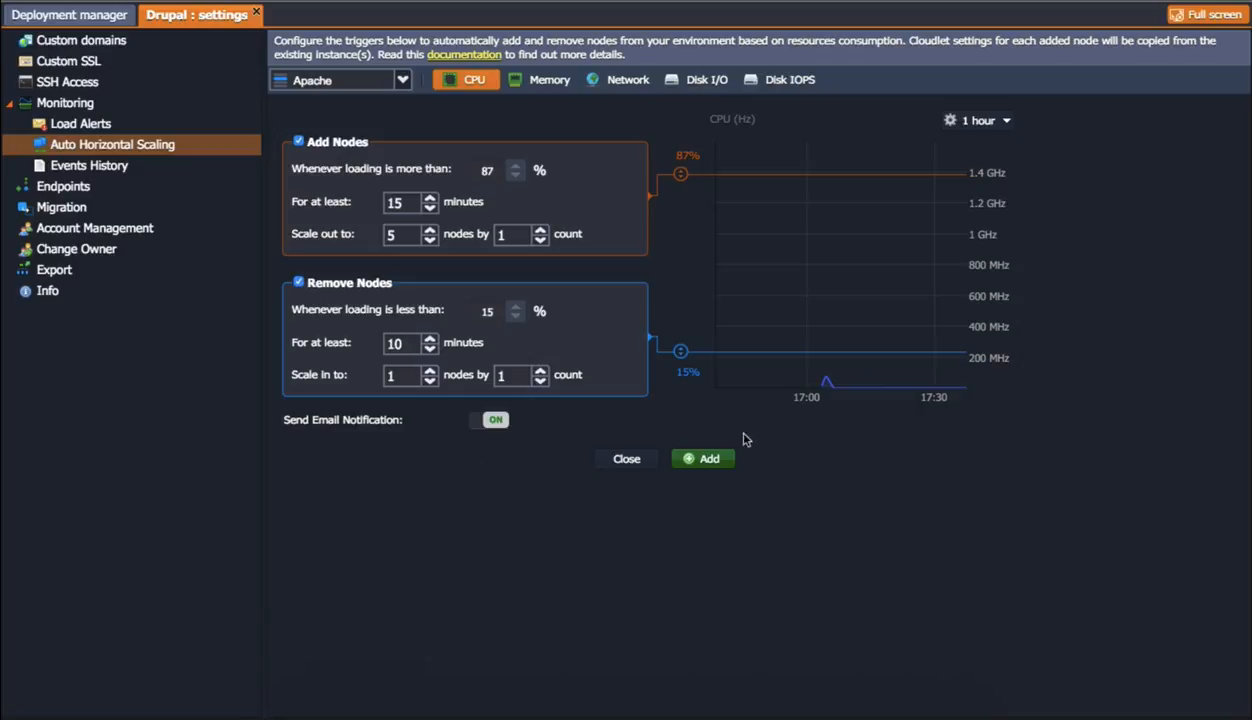
left_click(722, 462)
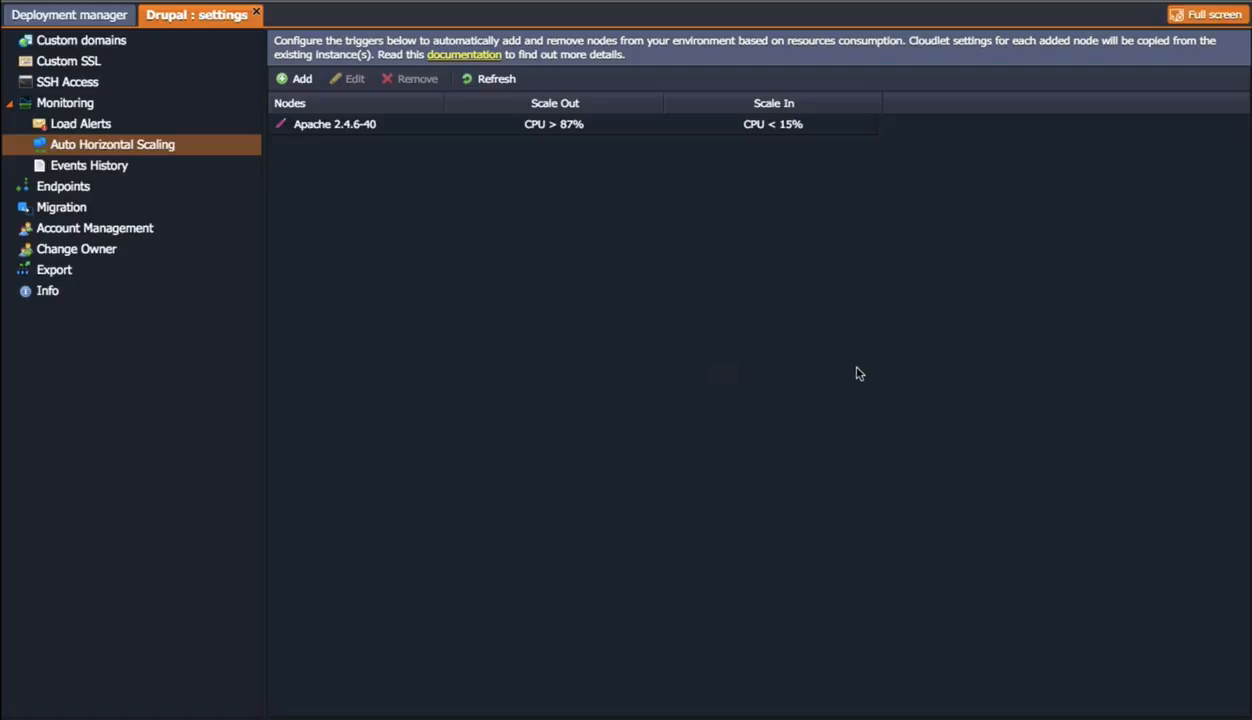
left_click(1213, 16)
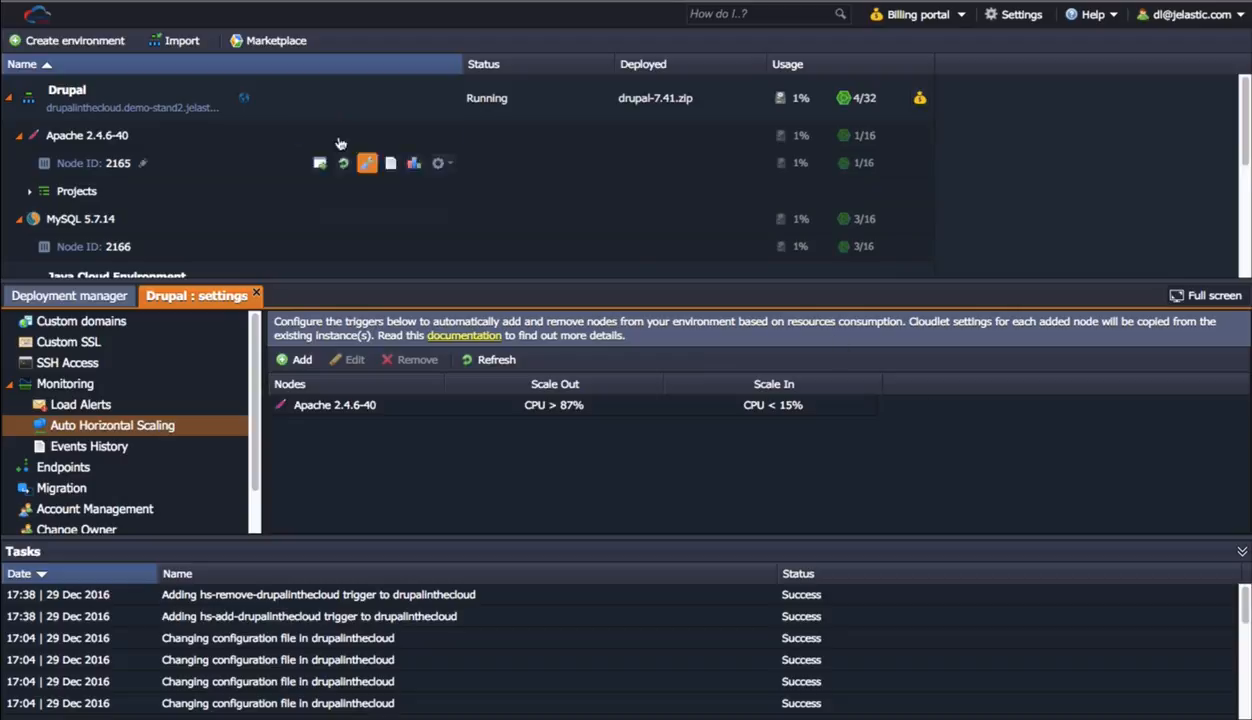
Step: Start a new Java environment and give its Tomcat layer a 946 GB disk and a public IPv4 address
left_click(97, 46)
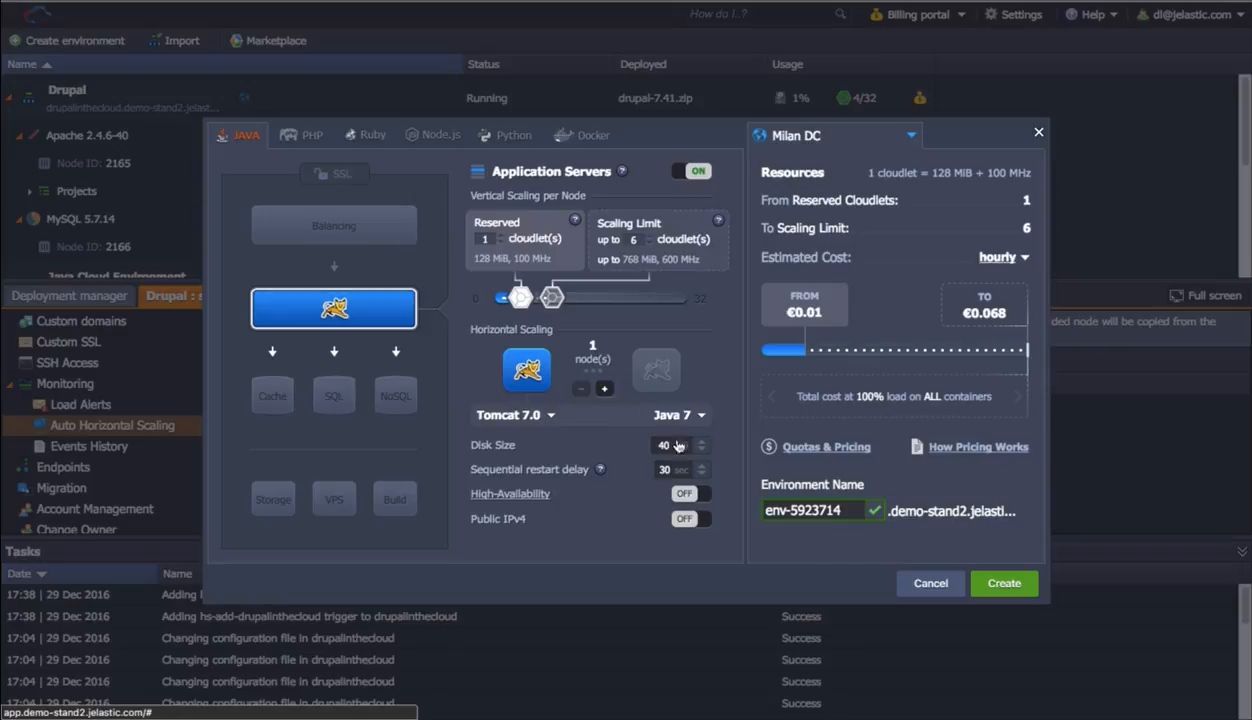
left_click(667, 446)
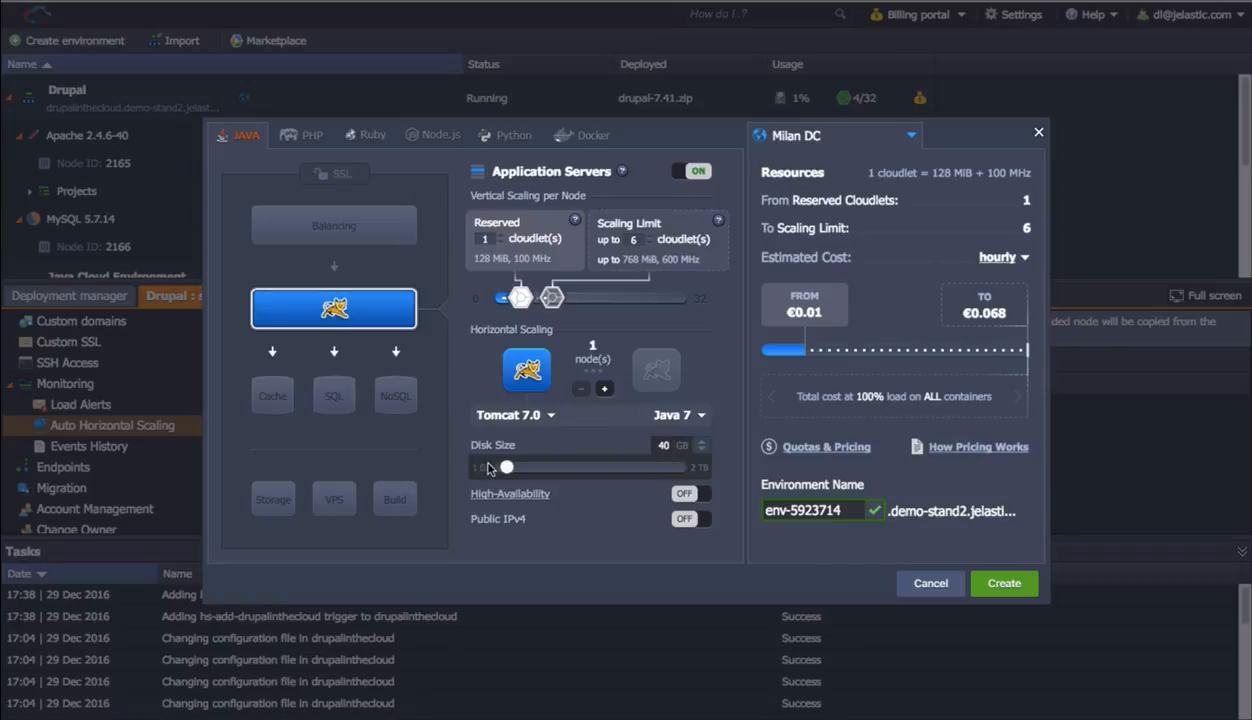
left_click_drag(510, 468, 588, 473)
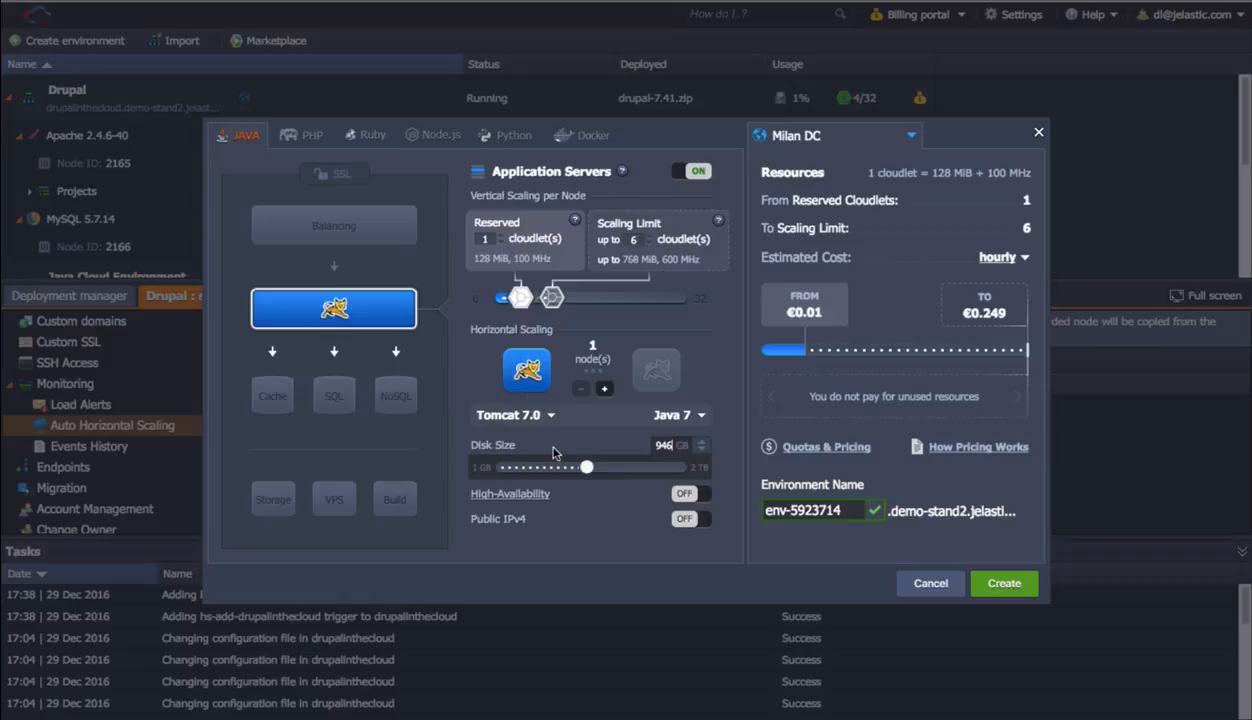
left_click(541, 451)
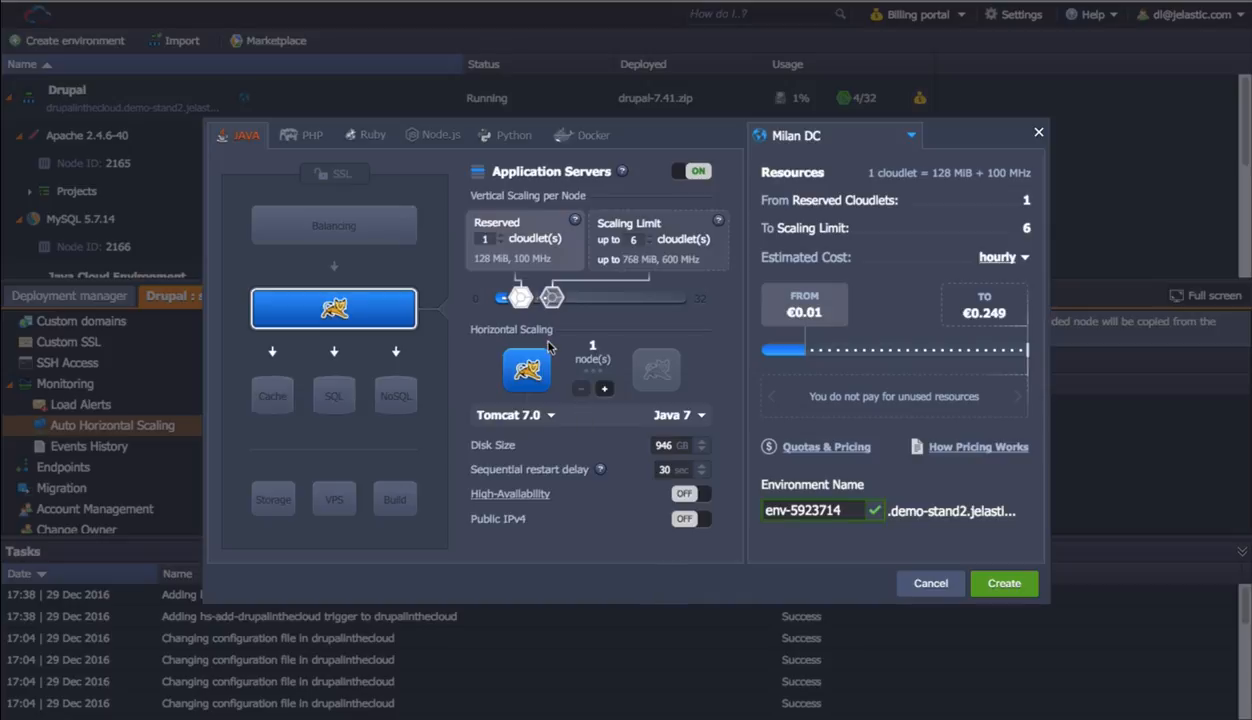
mouse_move(599, 470)
left_click(680, 519)
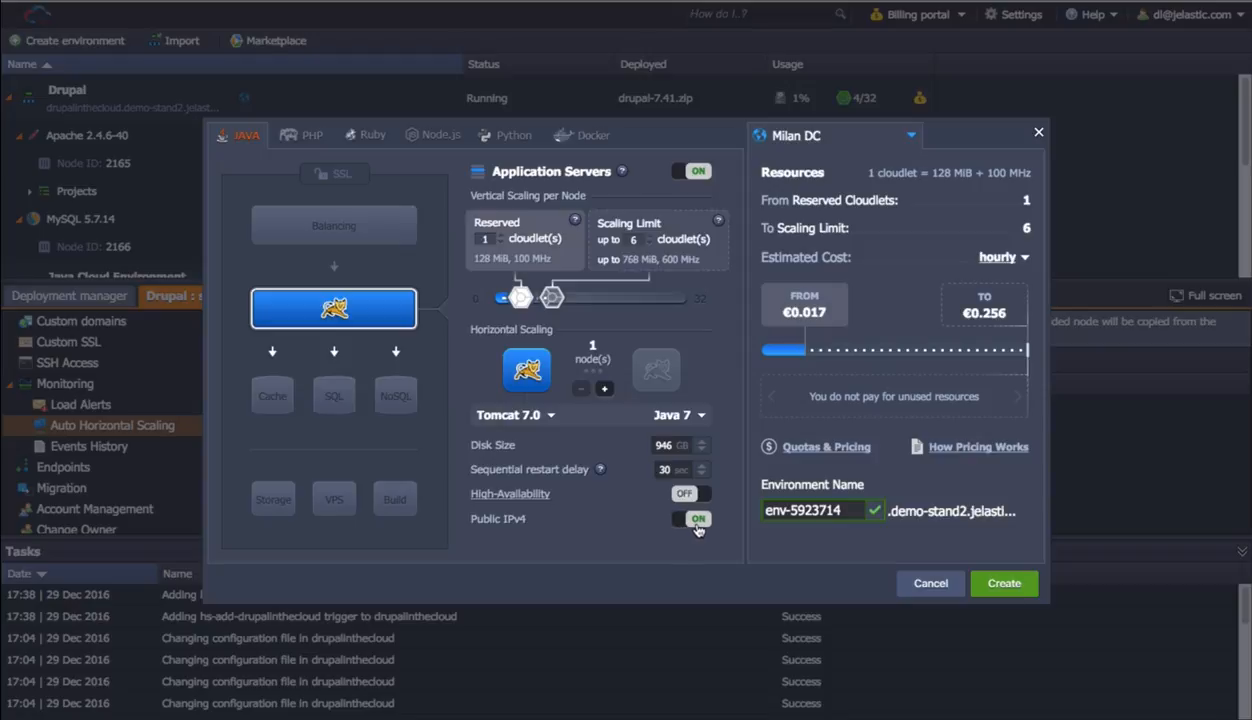
Step: Add an Nginx 1.10 balancer with public IPv4 left off and enable high availability for the Tomcat layer
left_click(354, 221)
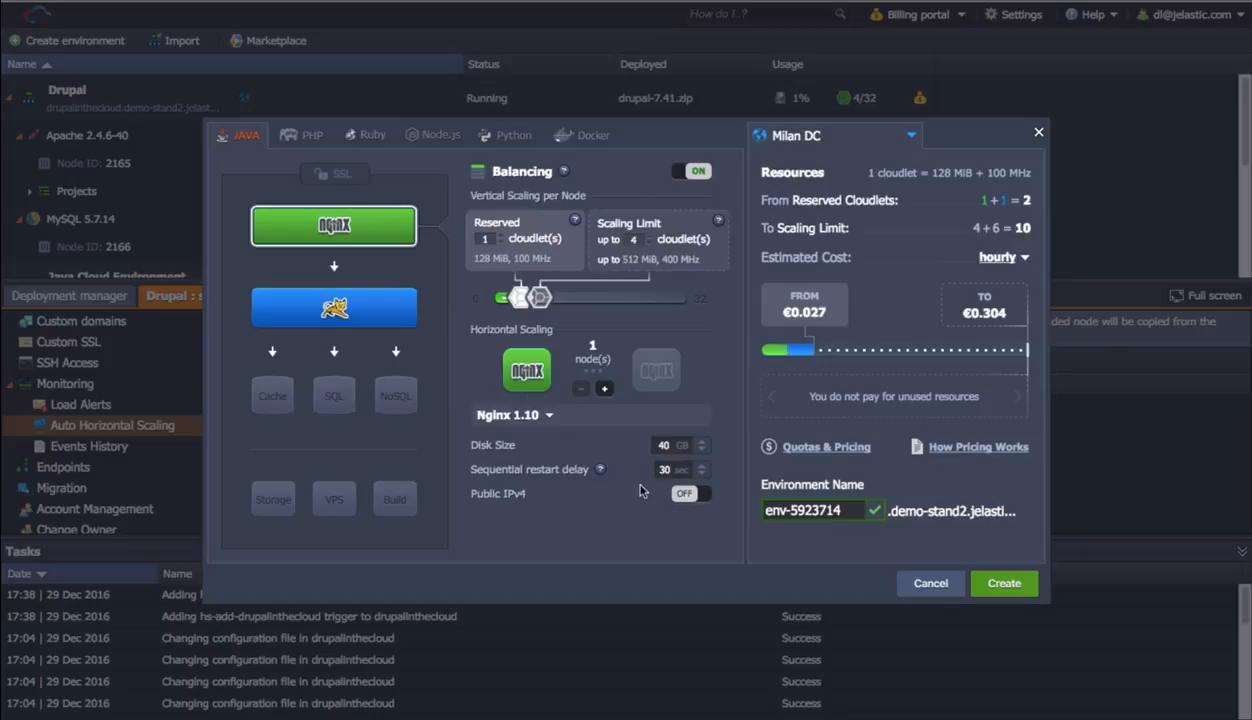
left_click(685, 499)
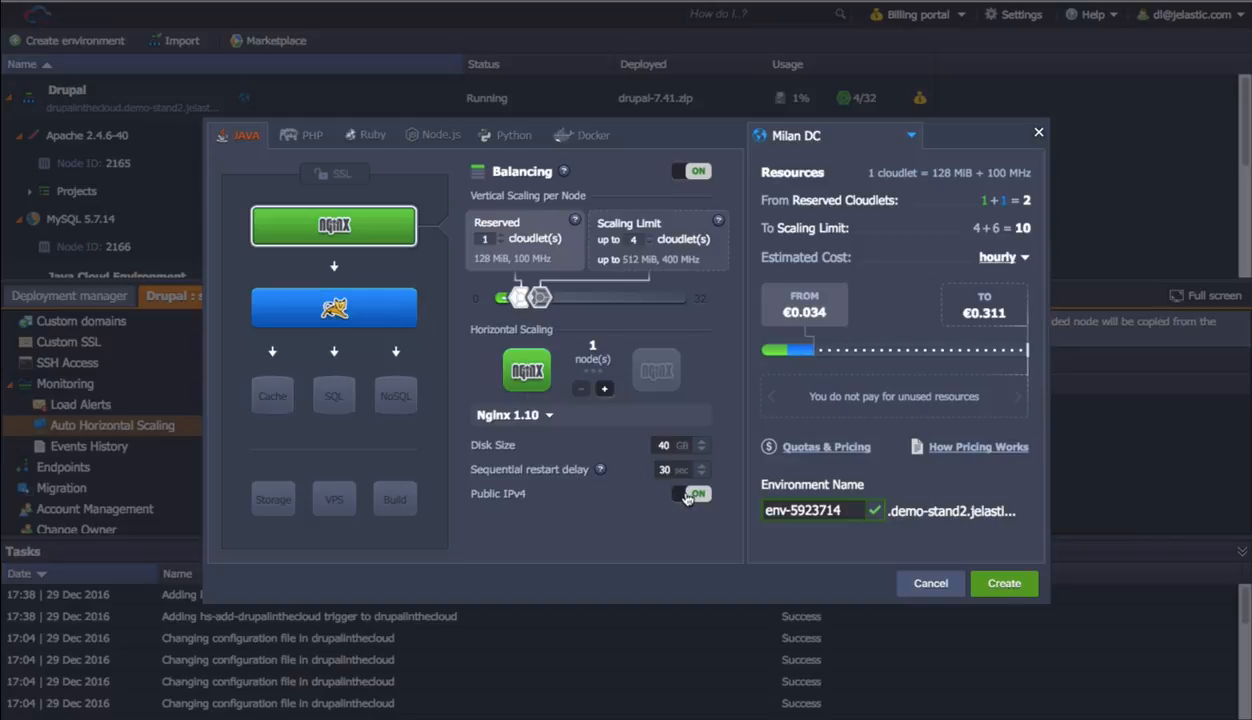
left_click(689, 492)
left_click(298, 283)
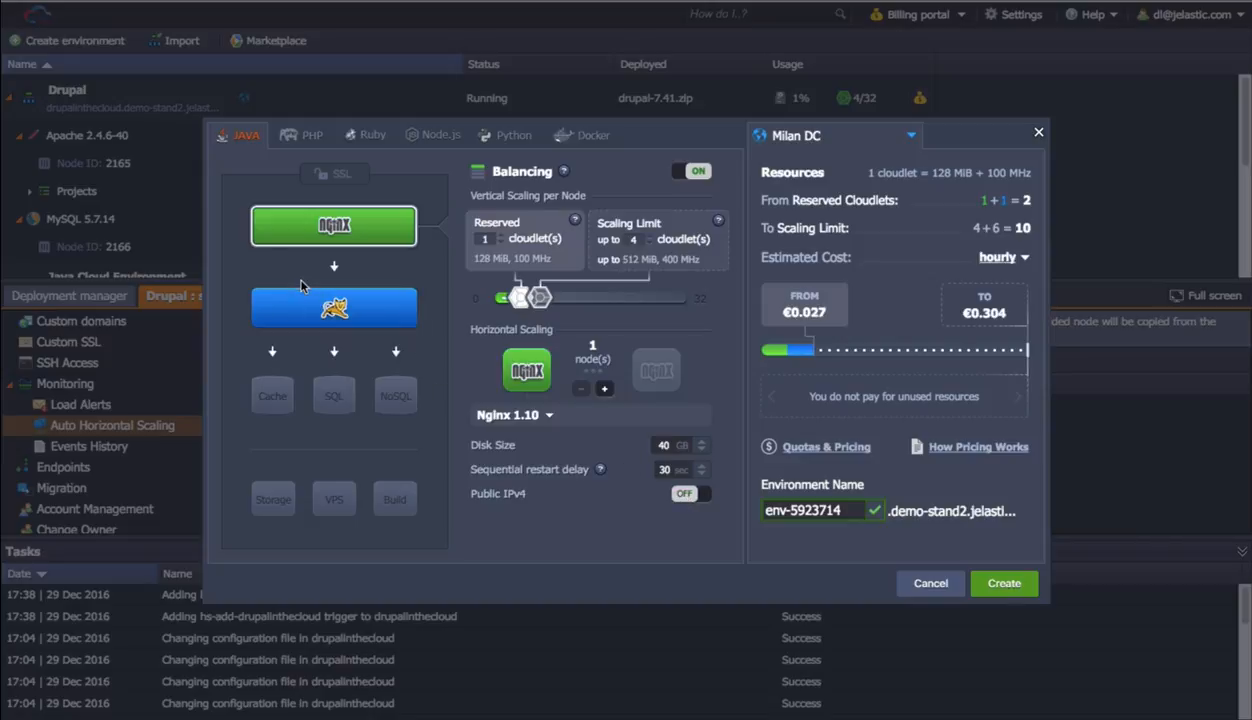
left_click(688, 493)
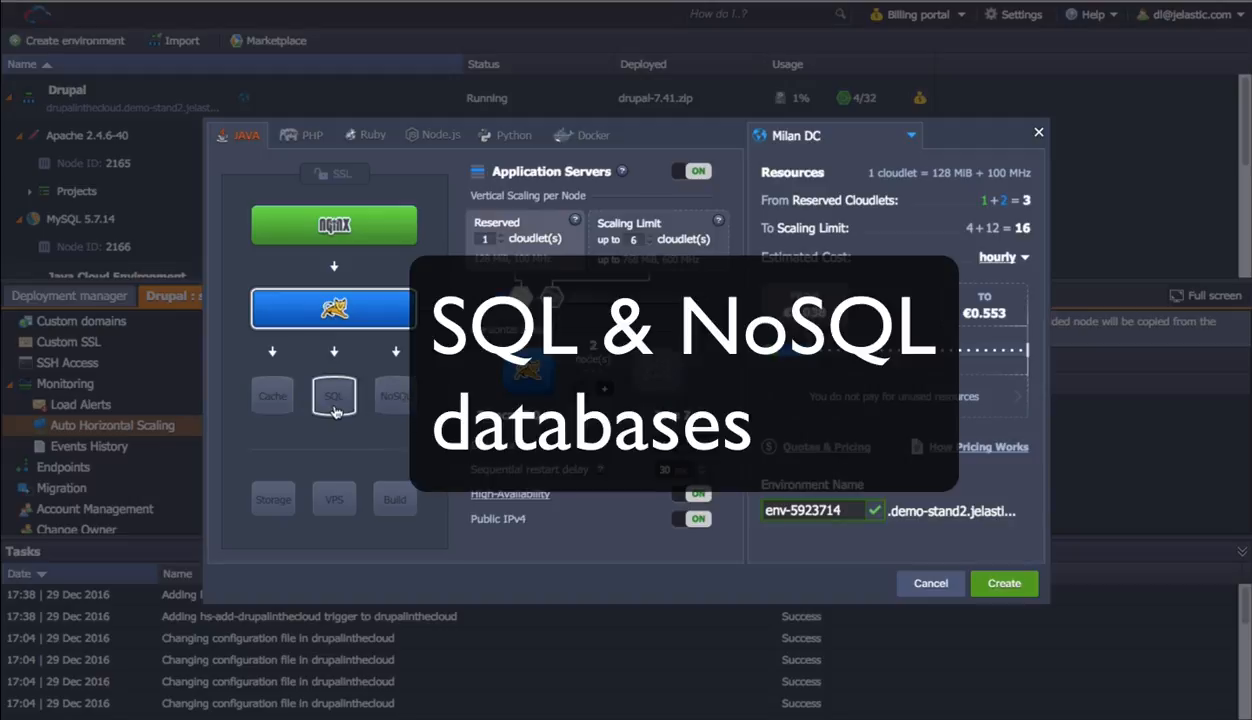
Step: Add a cache node and a PostgreSQL 9.5 database to the environment topology
left_click(262, 390)
left_click(340, 401)
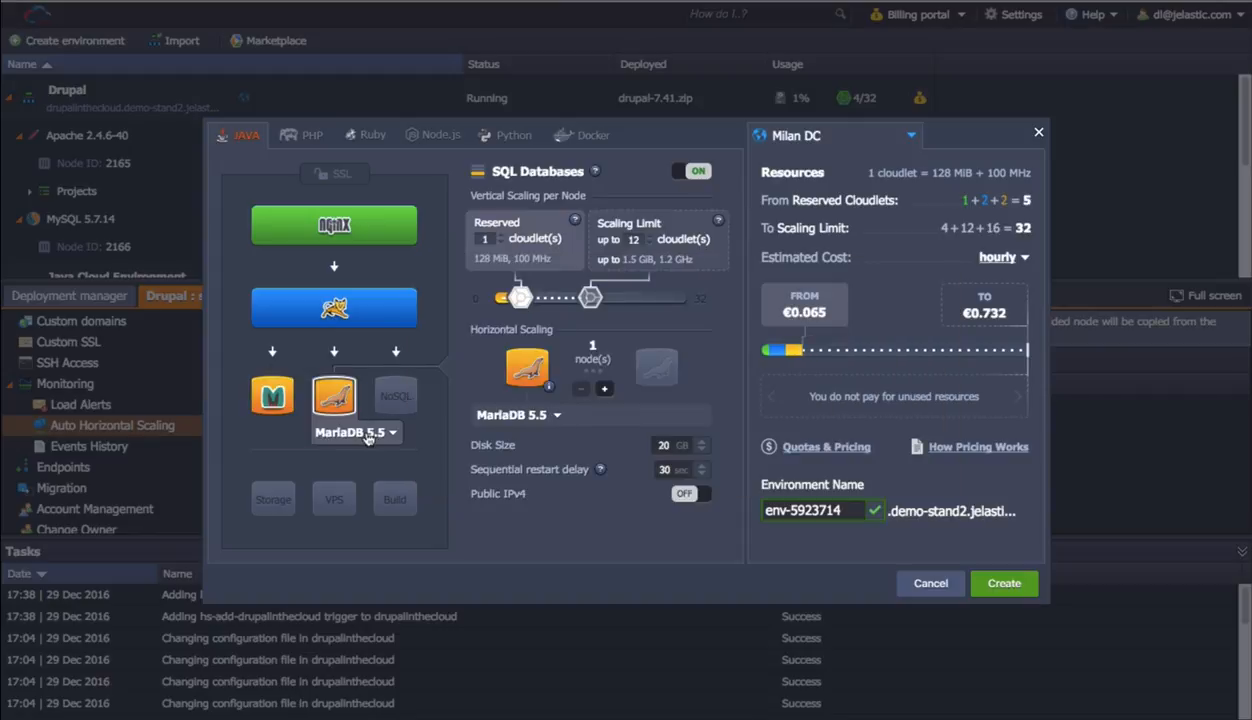
left_click(368, 434)
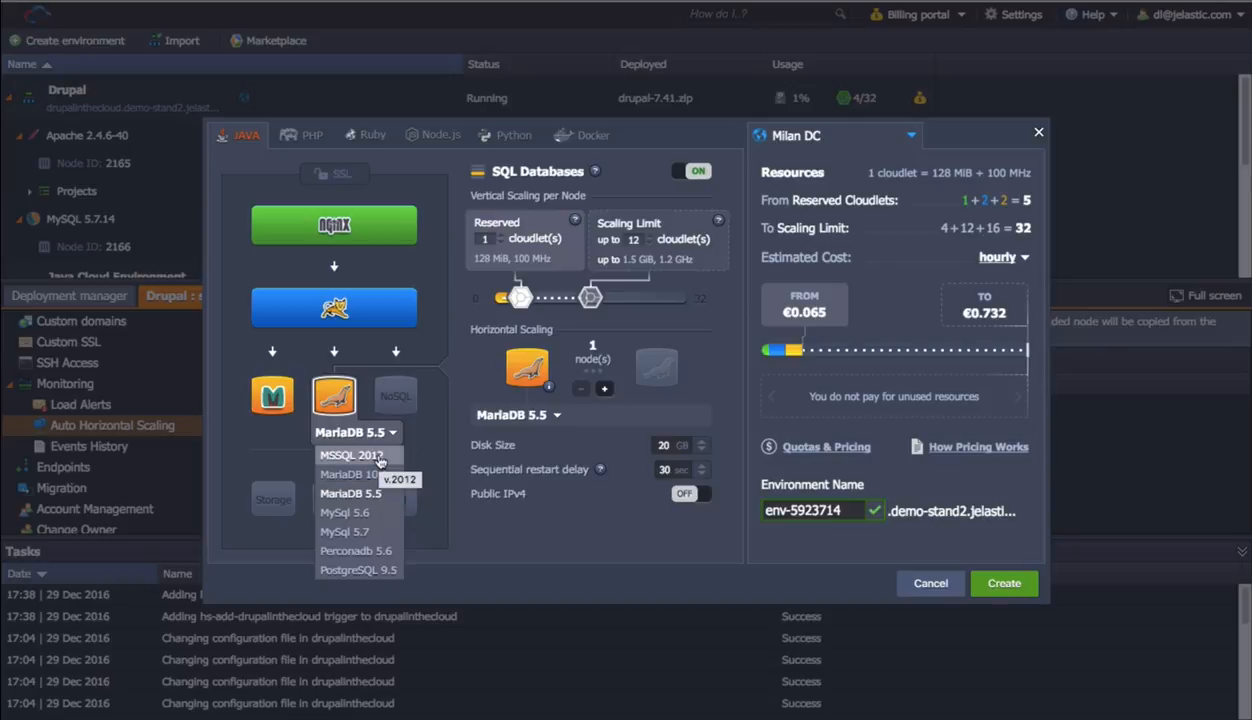
left_click(364, 569)
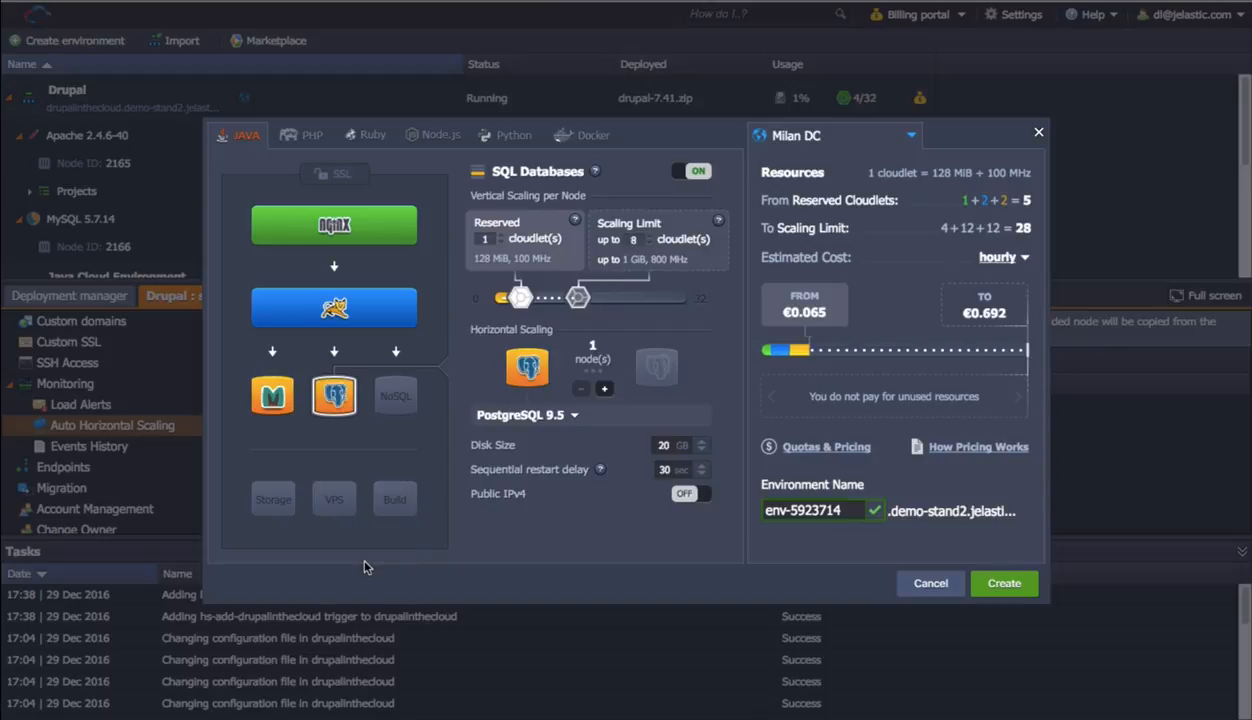
Step: Add a MongoDB 3.2 database to the topology and review the other available NoSQL stacks
left_click(390, 416)
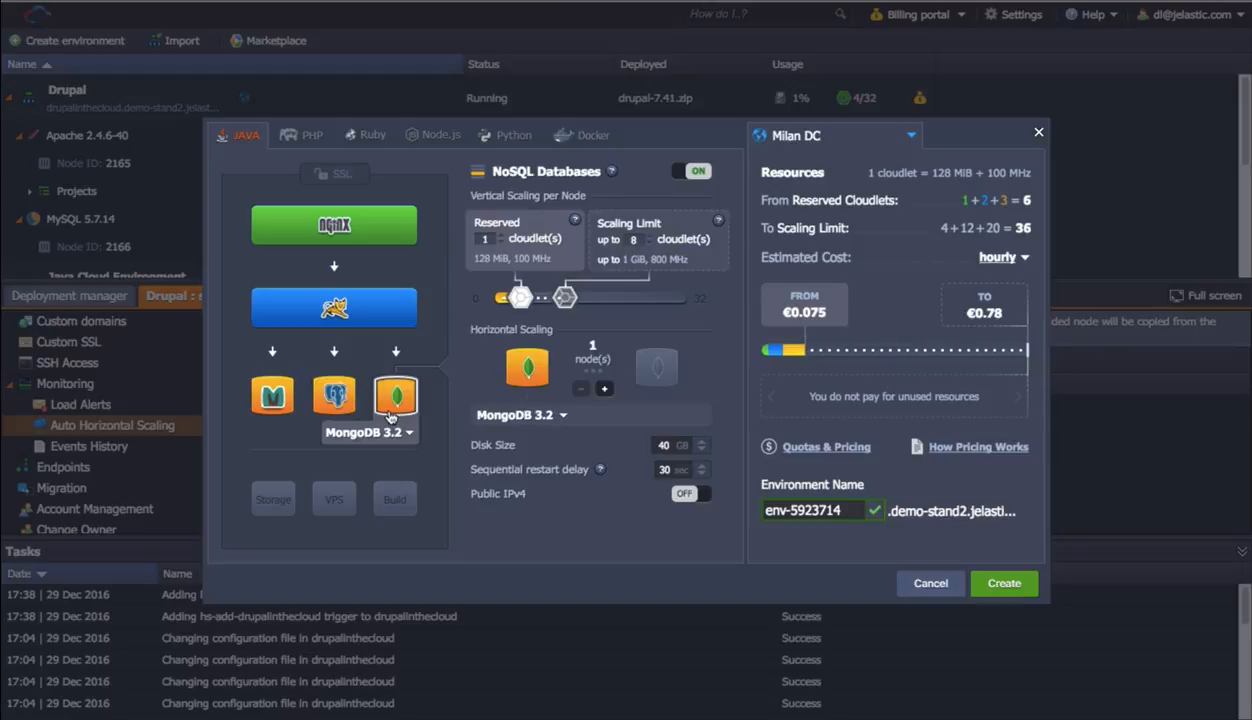
left_click(404, 436)
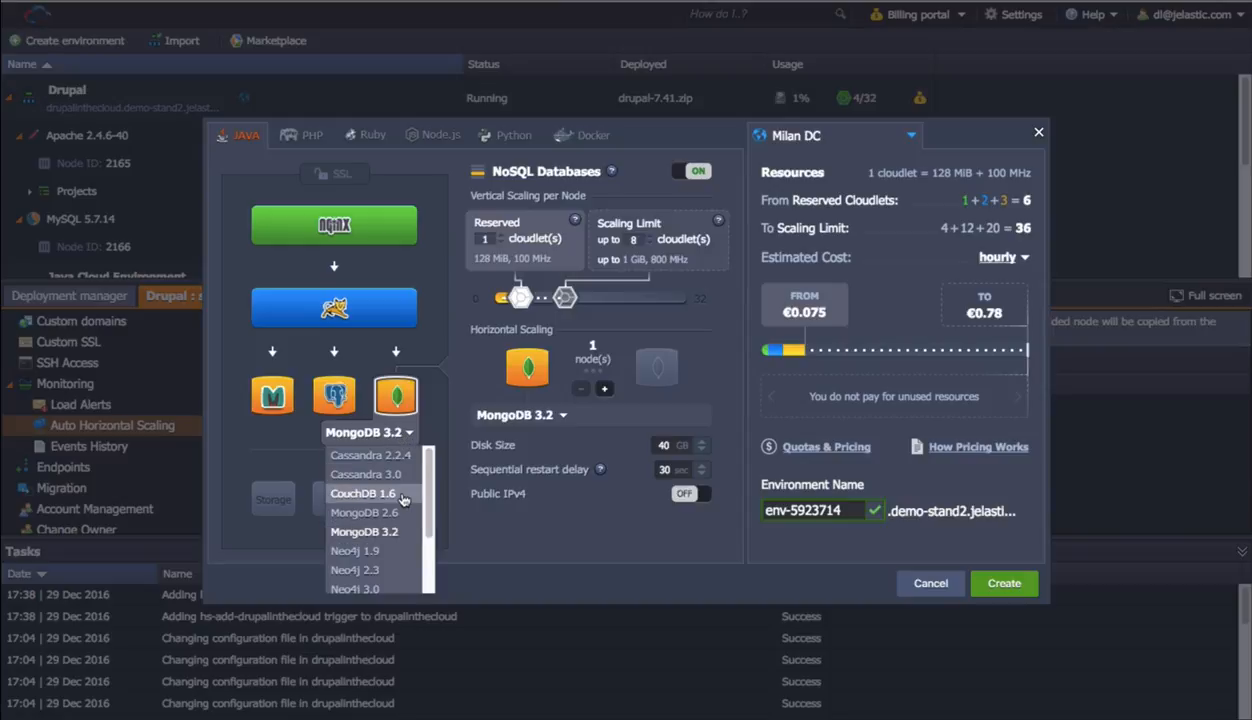
scroll(389, 496, "down", 1)
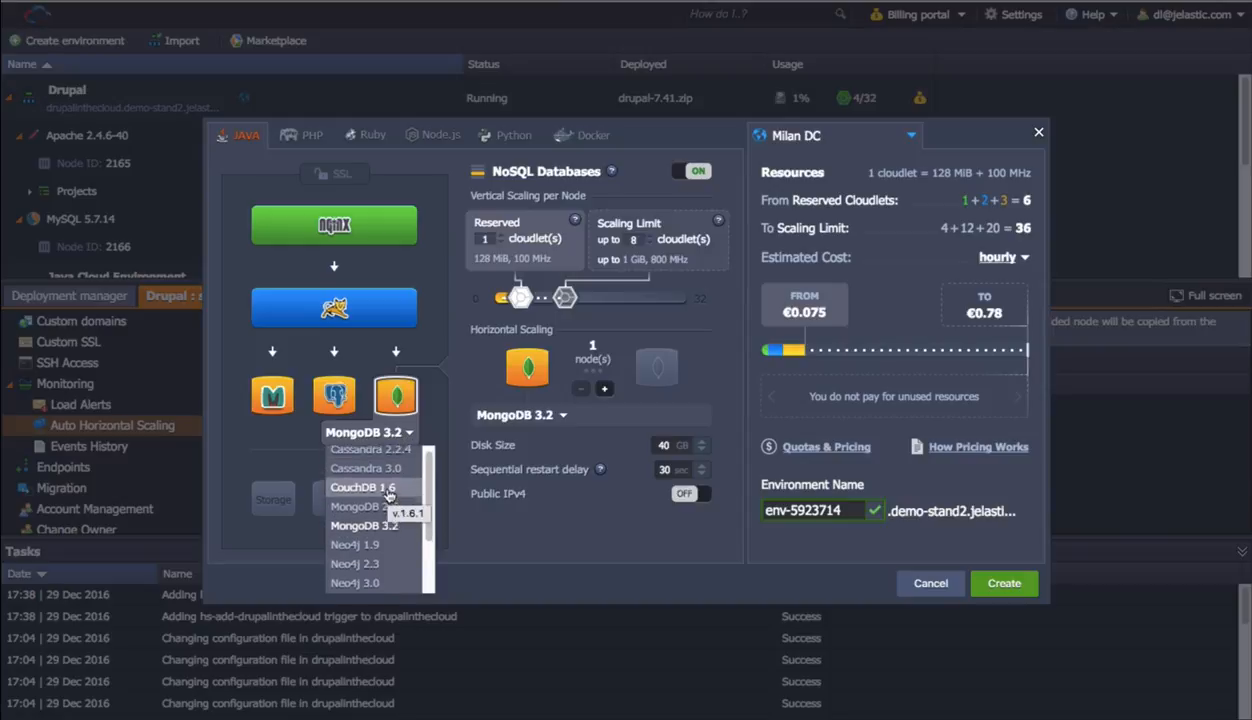
scroll(389, 496, "down", 3)
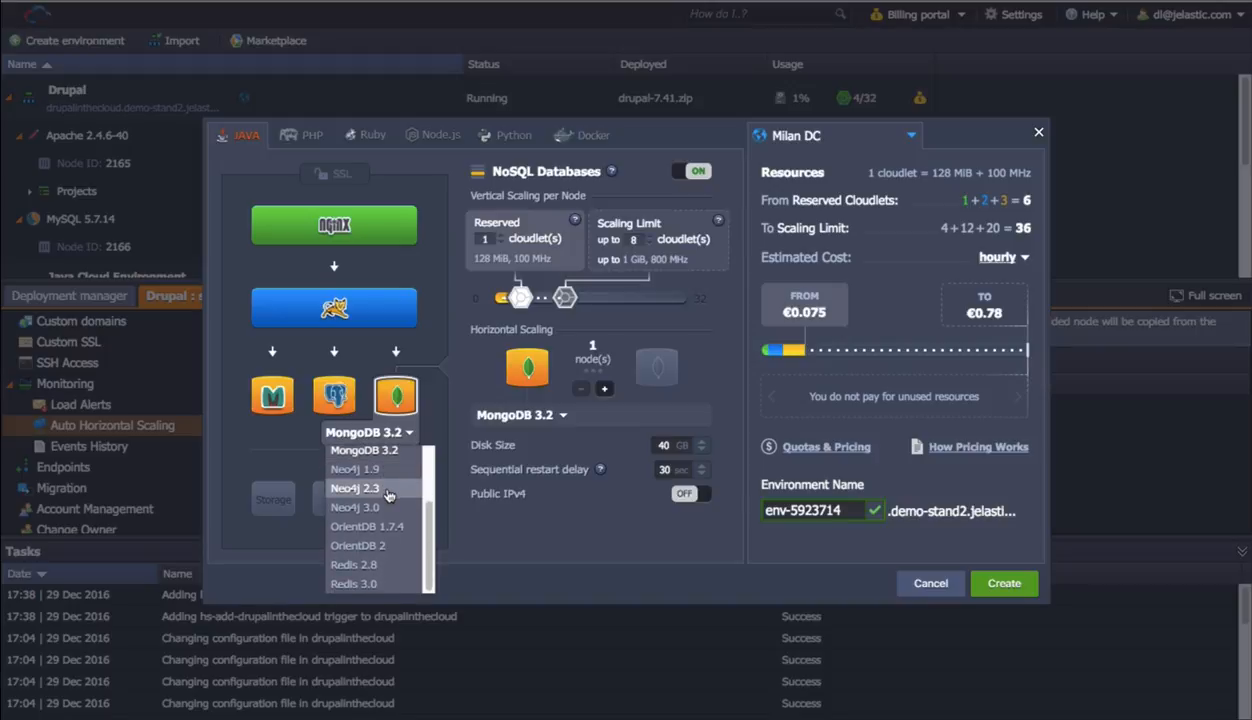
scroll(389, 496, "up", 3)
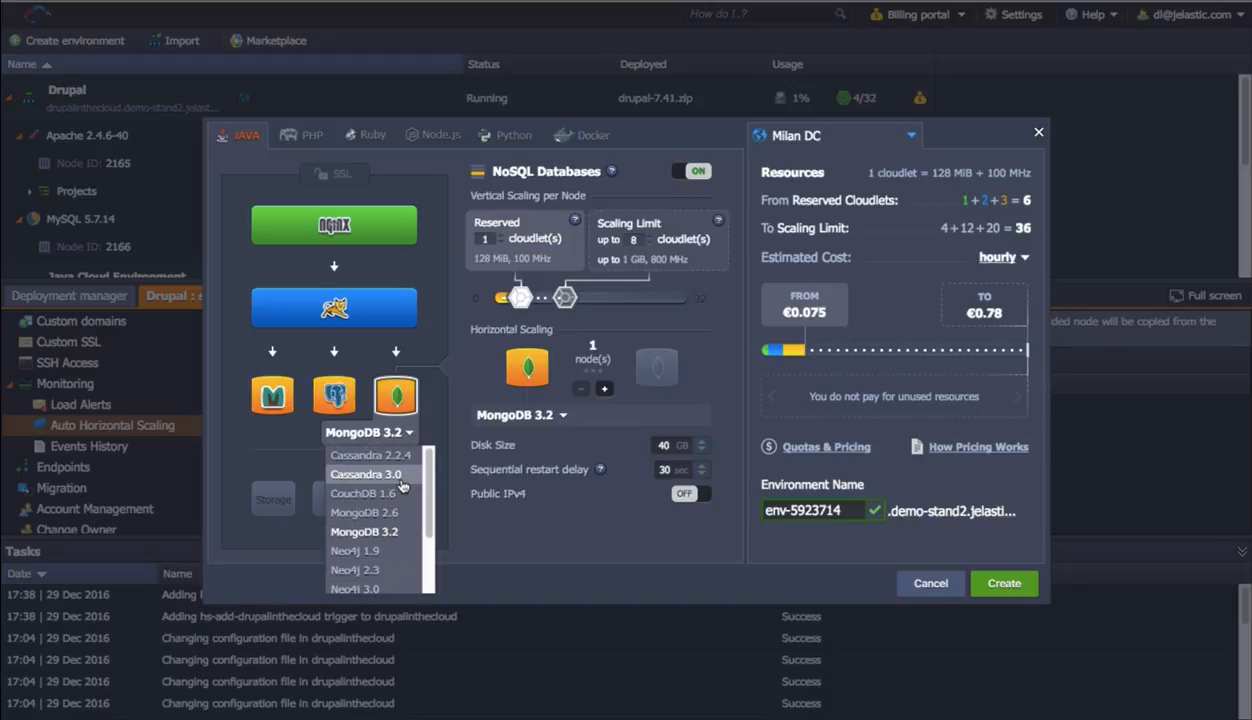
left_click(390, 400)
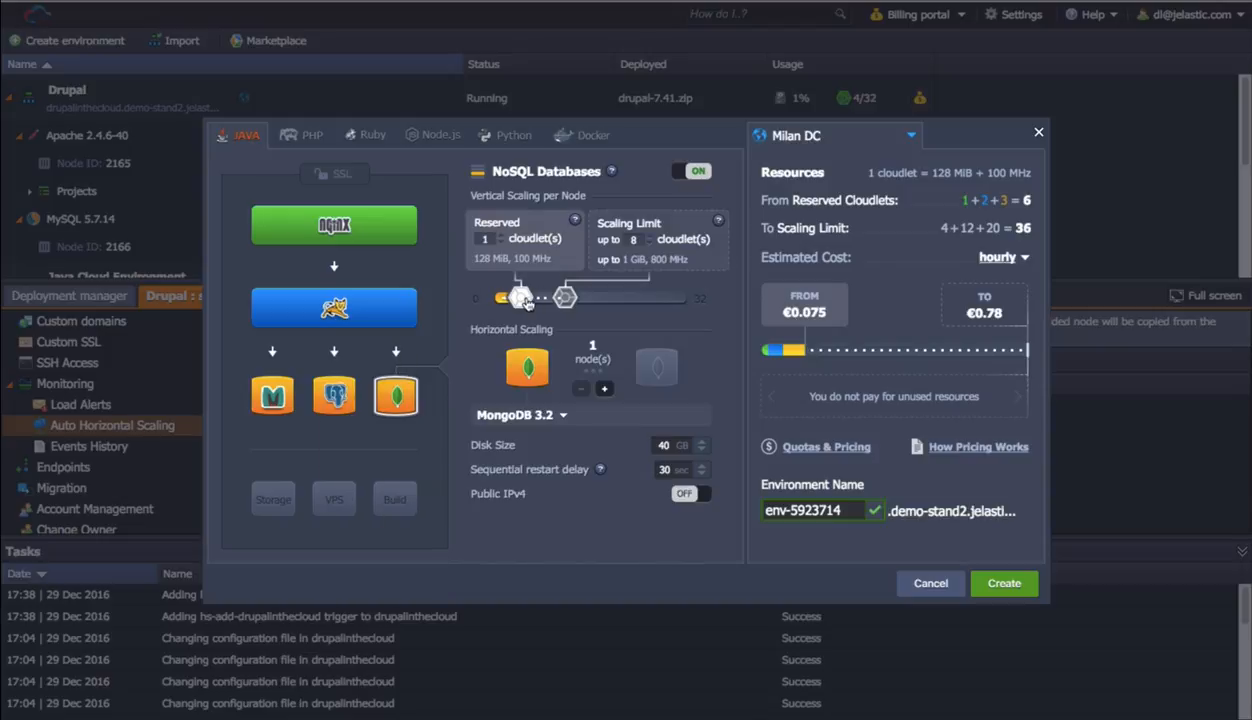
Step: Reserve 3 cloudlets for the MongoDB node and close the new environment setup without creating it
left_click_drag(529, 304, 542, 306)
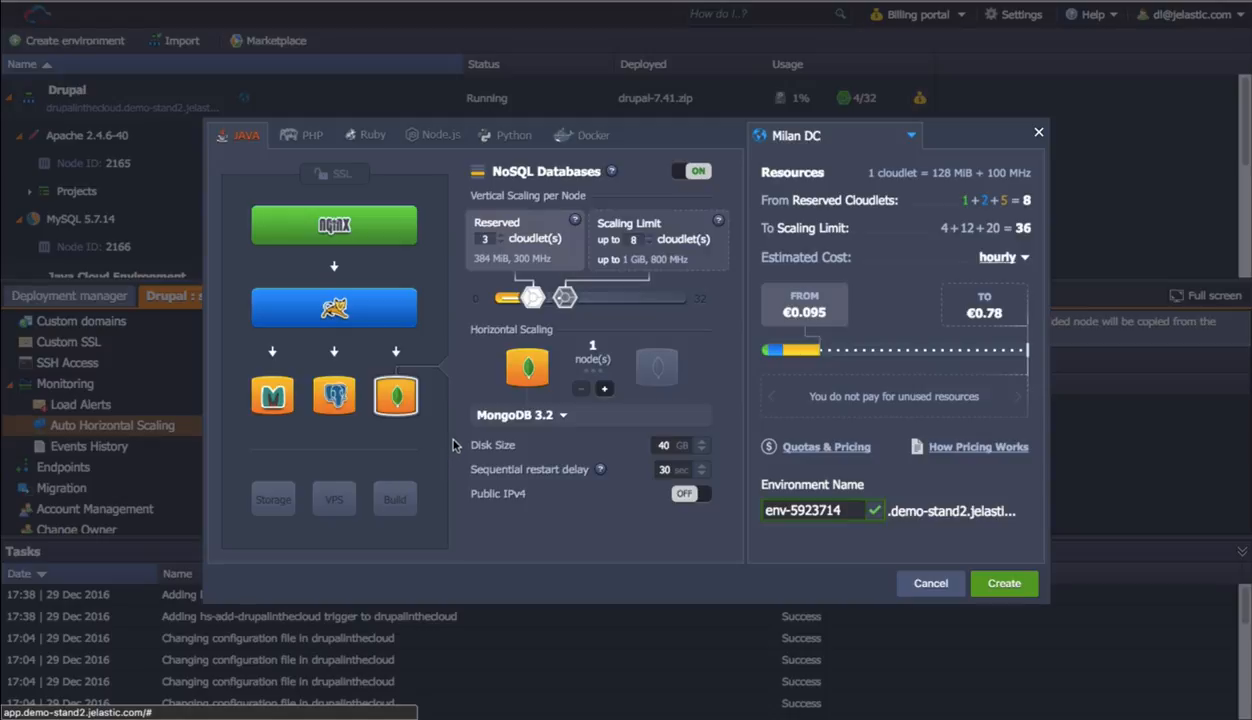
left_click(1039, 133)
left_click(1039, 133)
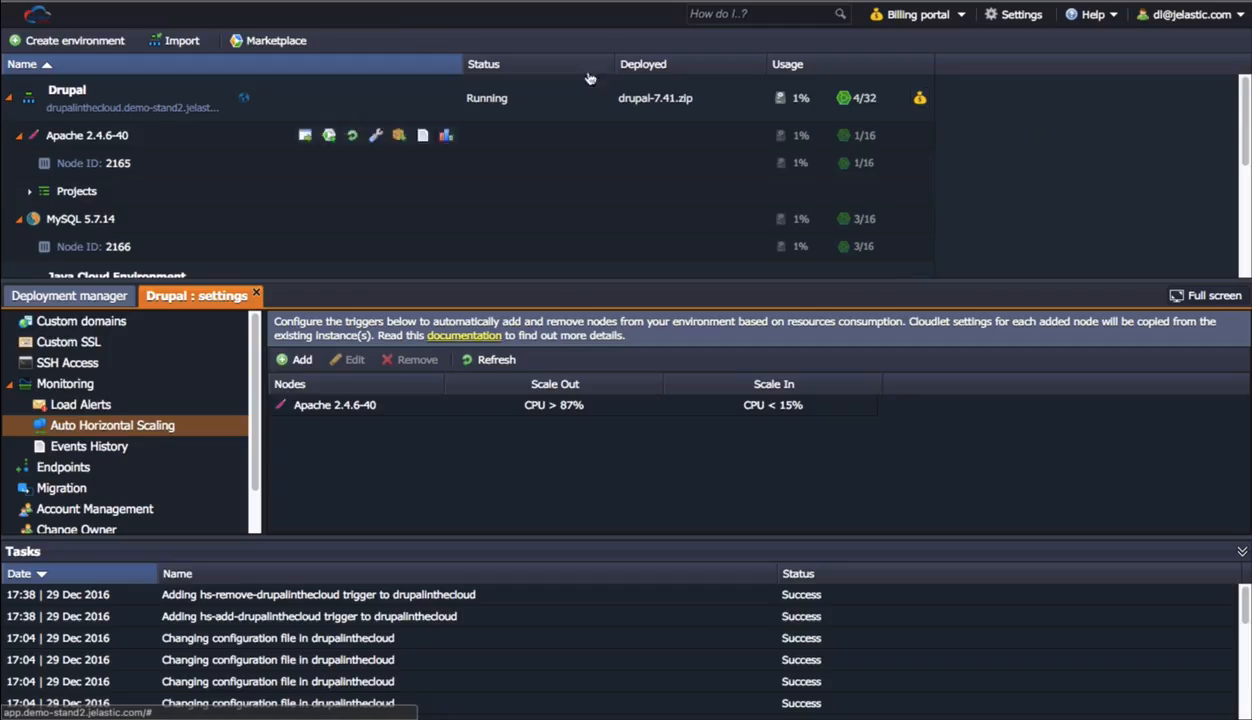
Step: Examine the Marketplace cluster packages and the MariaDB Galera Cluster (10.1) installation form, and close both without installing
left_click(270, 40)
left_click(160, 228)
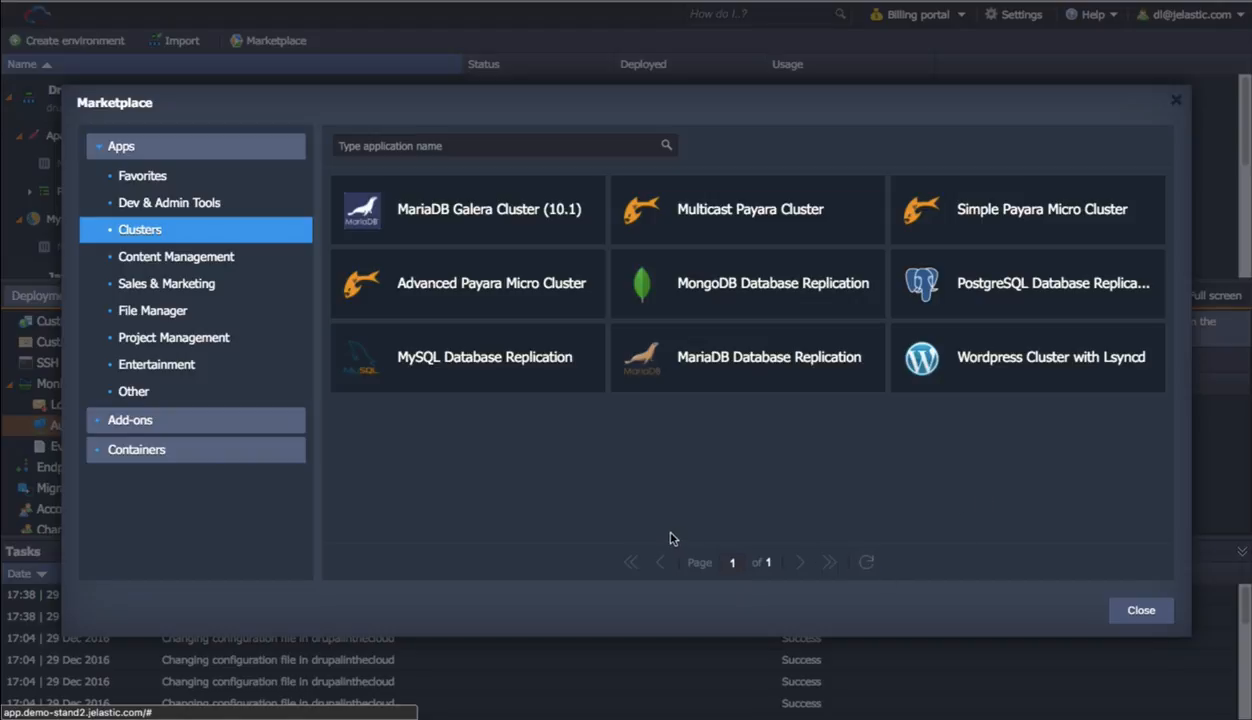
mouse_move(497, 200)
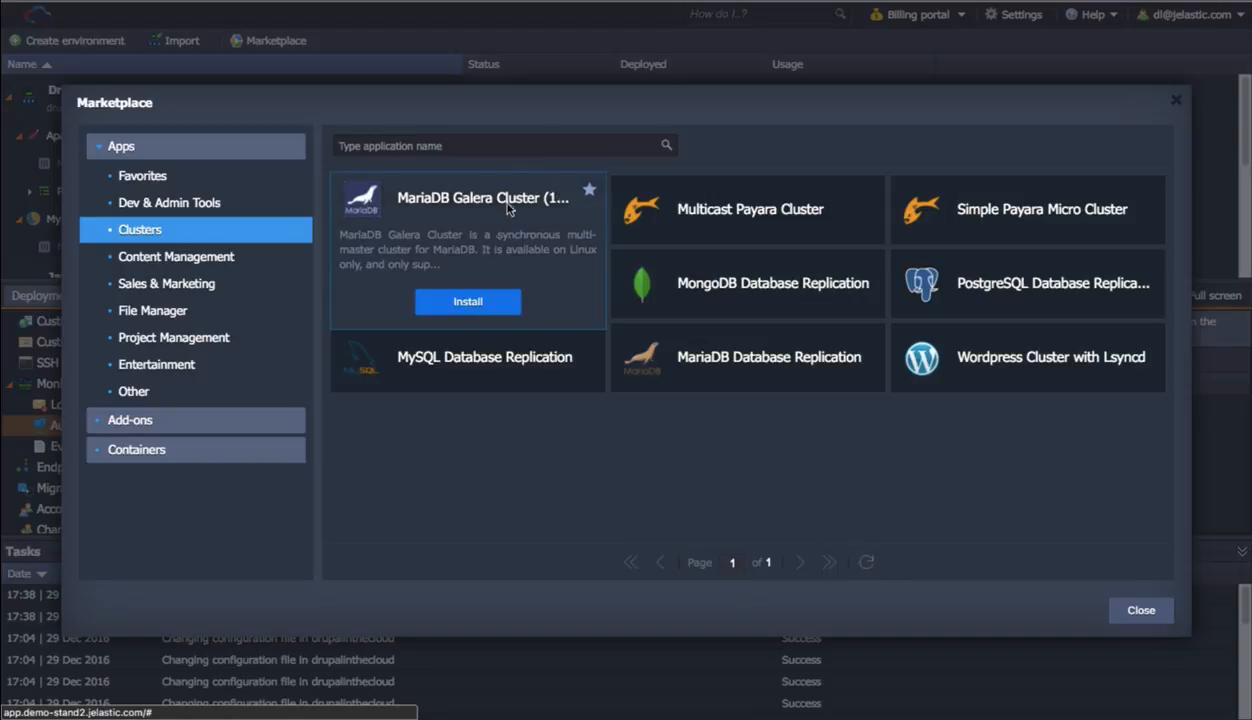
left_click(488, 302)
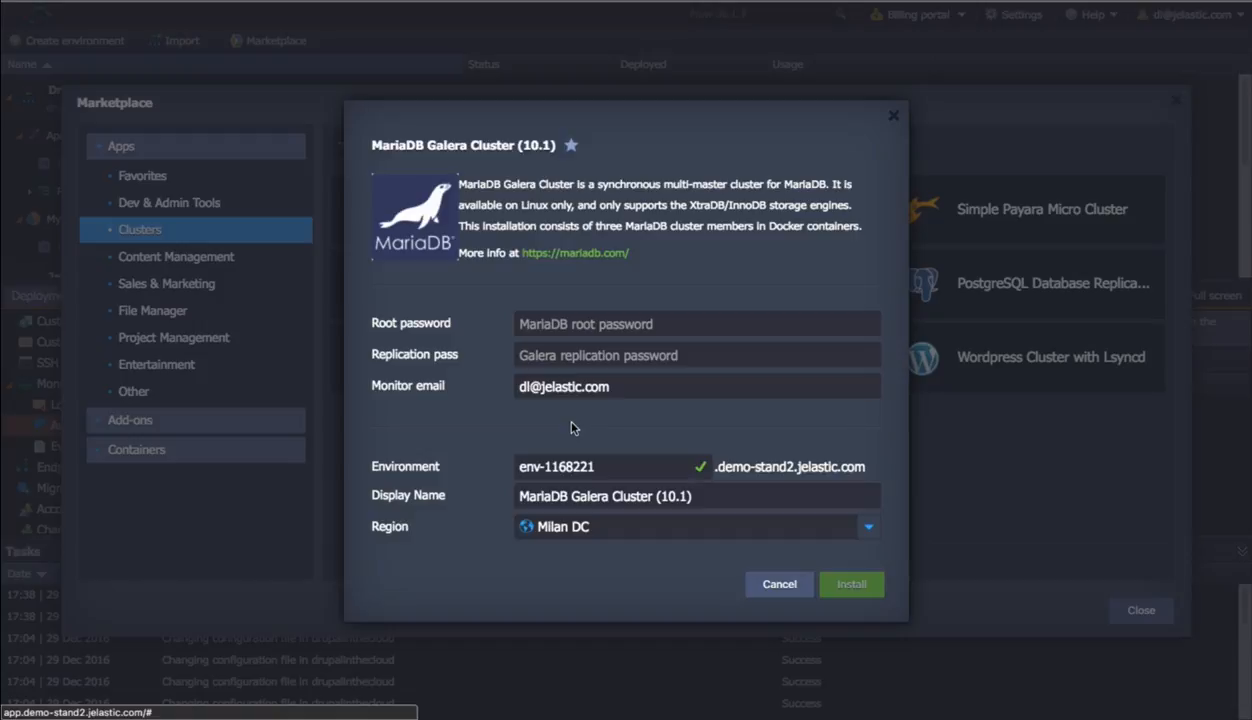
left_click(893, 115)
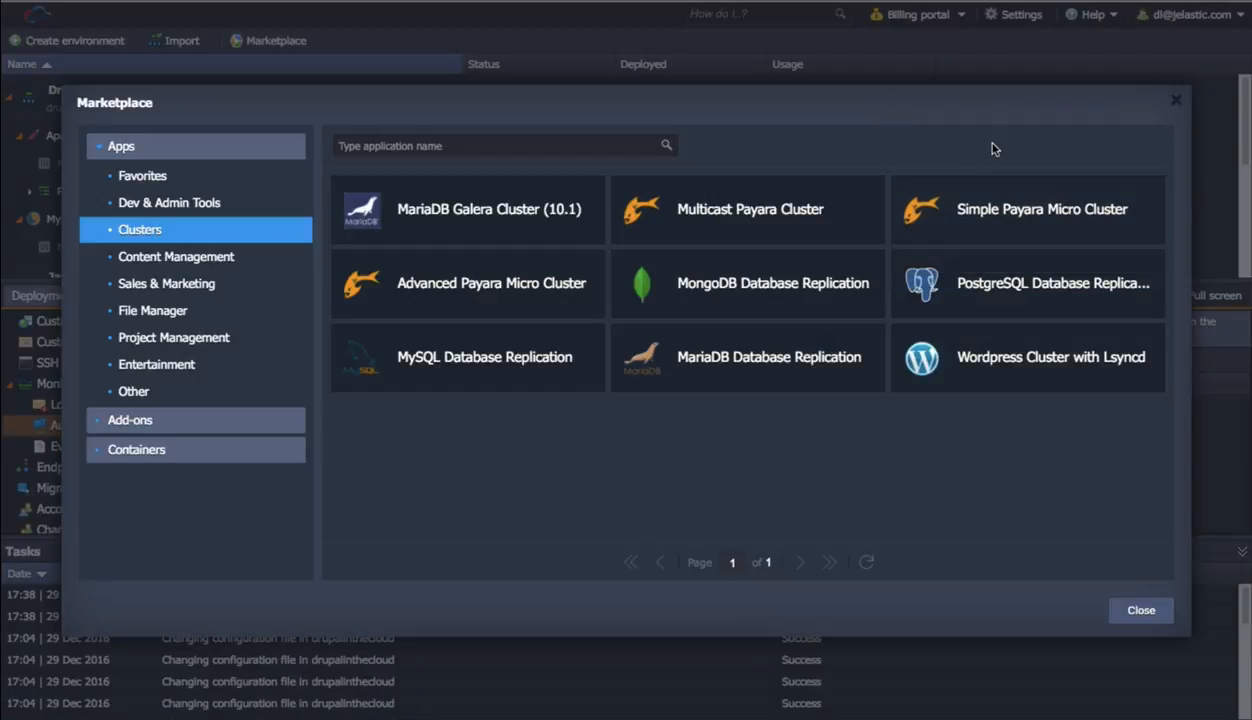
left_click(1176, 102)
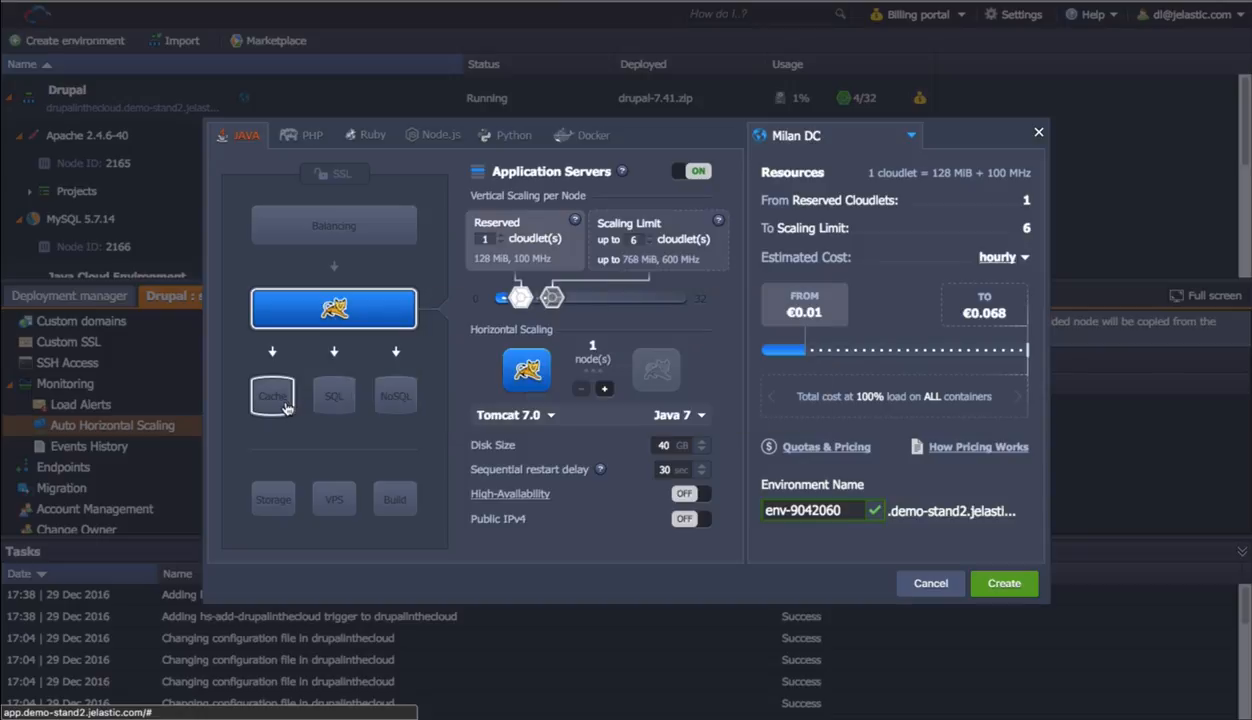
Step: Add a Centos 7.2 Elastic VPS and a MariaDB 5.5 database to a new Java environment, then reselect its Tomcat layer
left_click(338, 510)
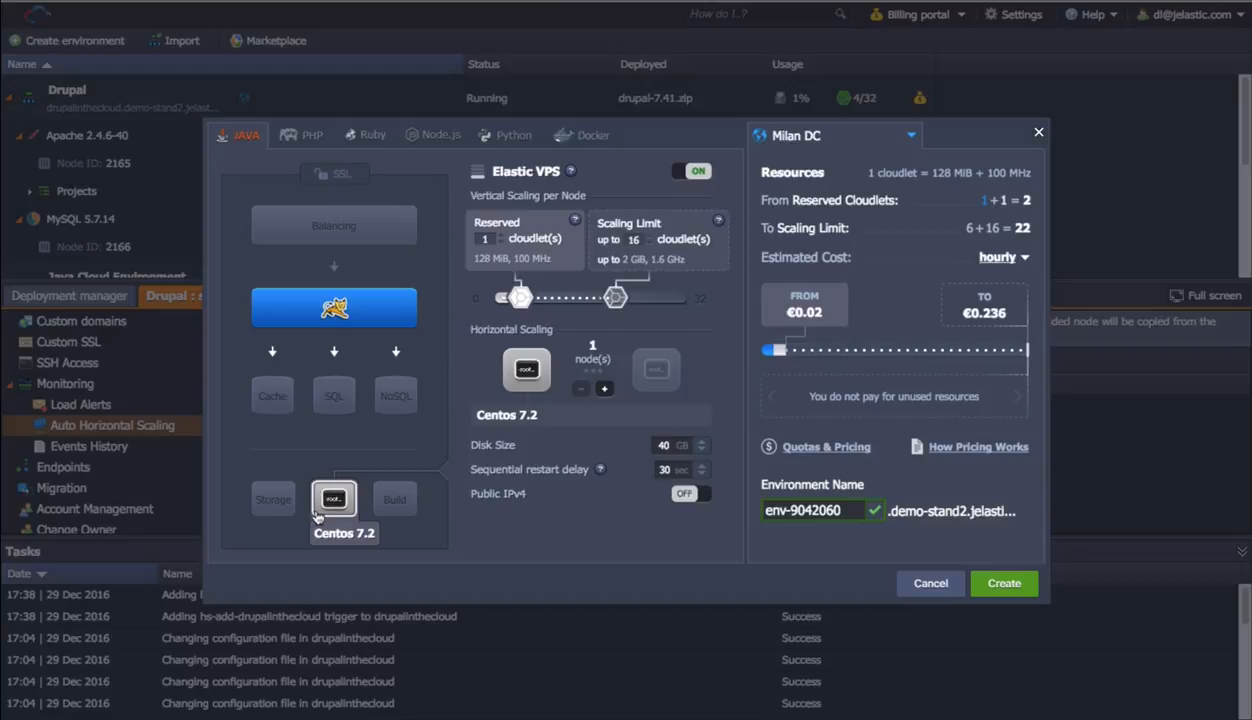
left_click(336, 389)
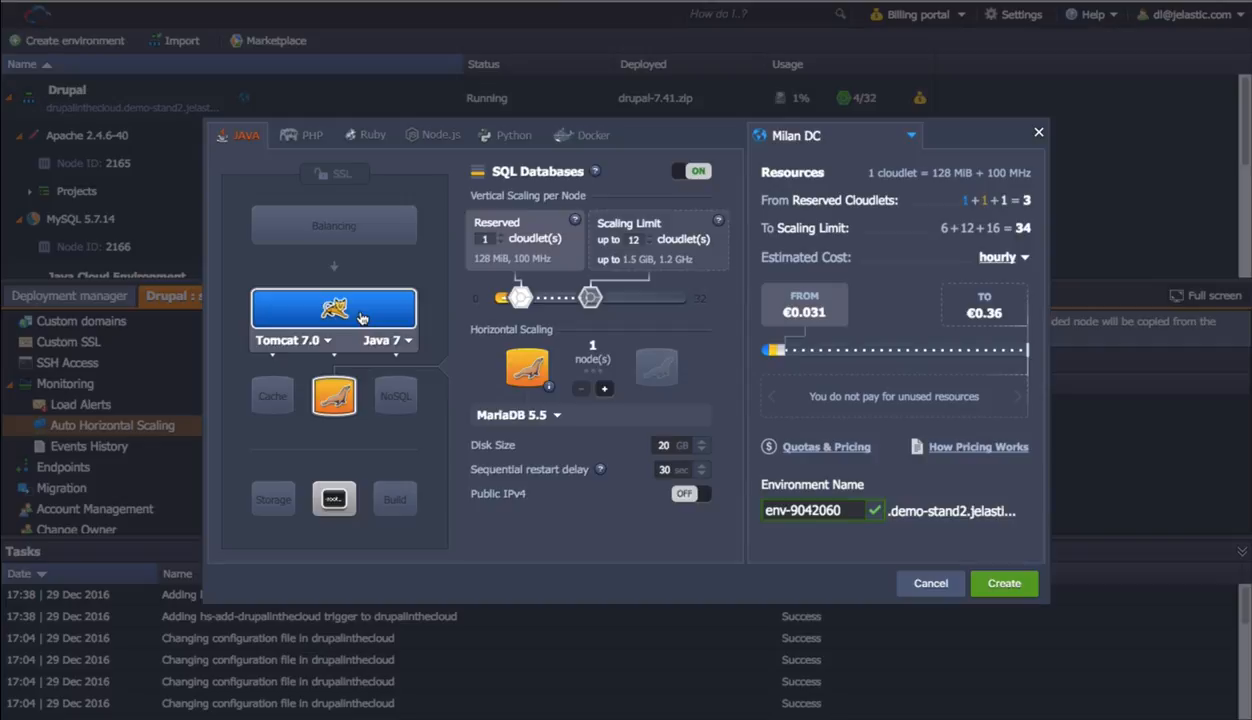
left_click(362, 318)
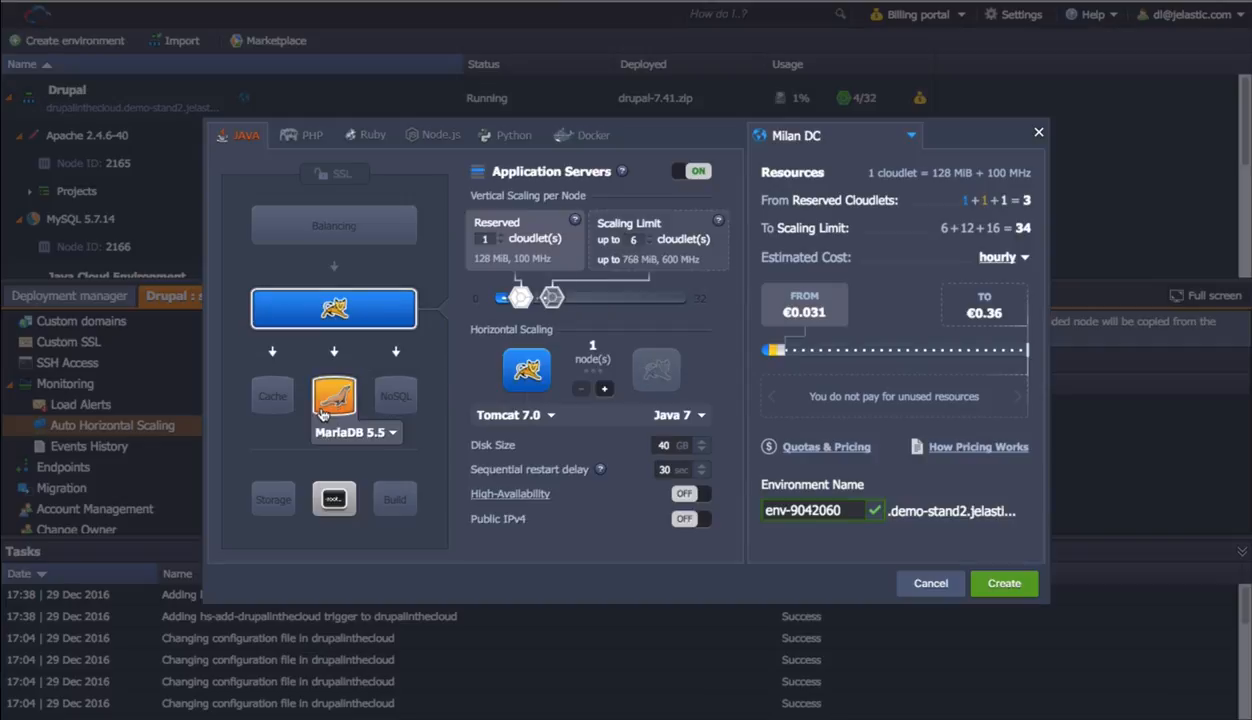